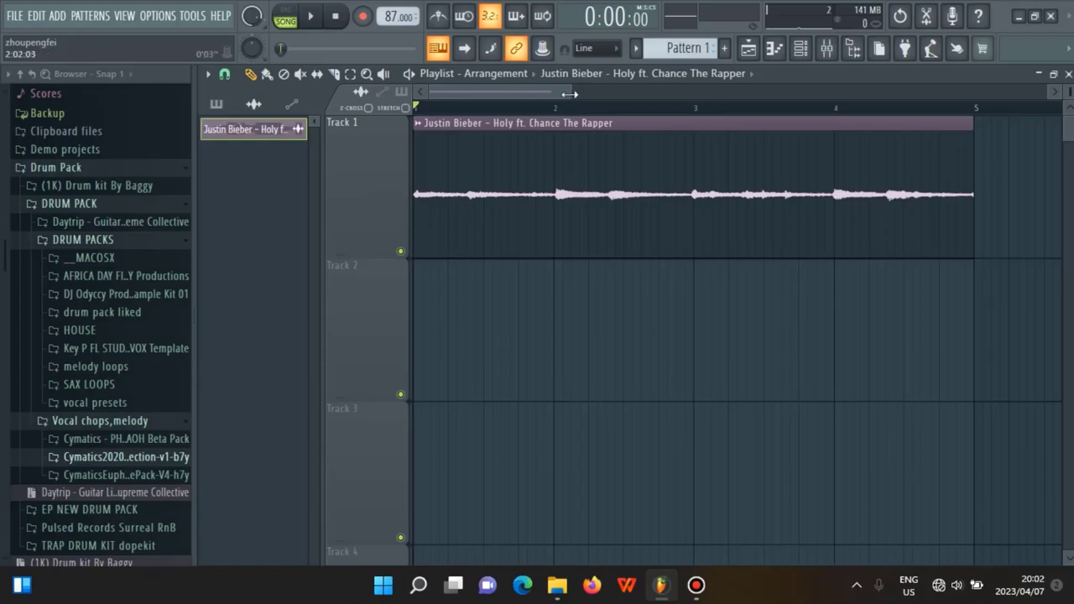
drag(579, 91, 564, 98)
scroll(1067, 94, up, 2)
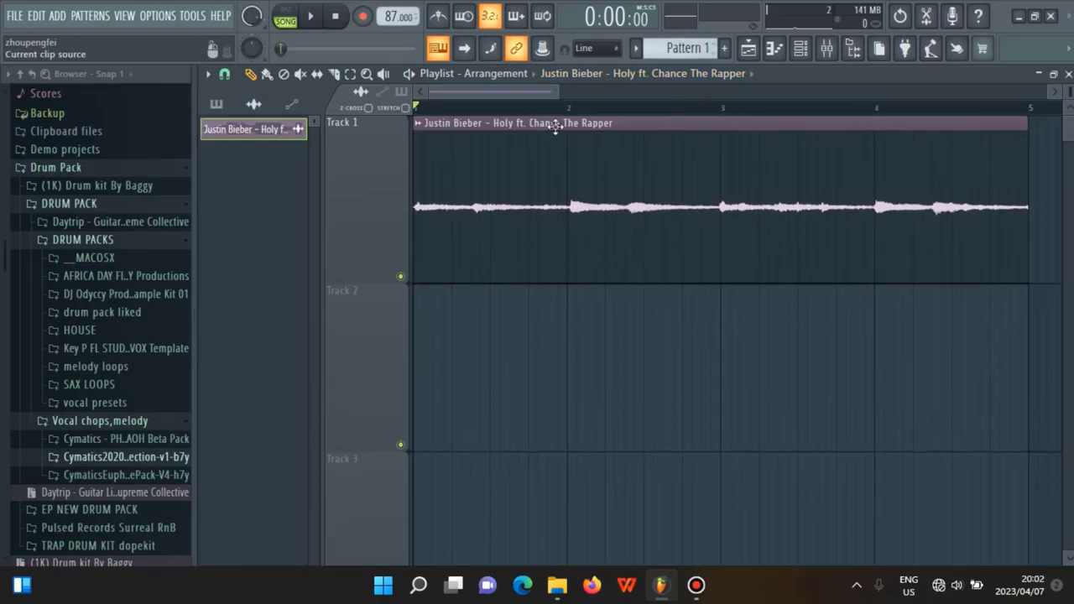
scroll(1067, 94, down, 2)
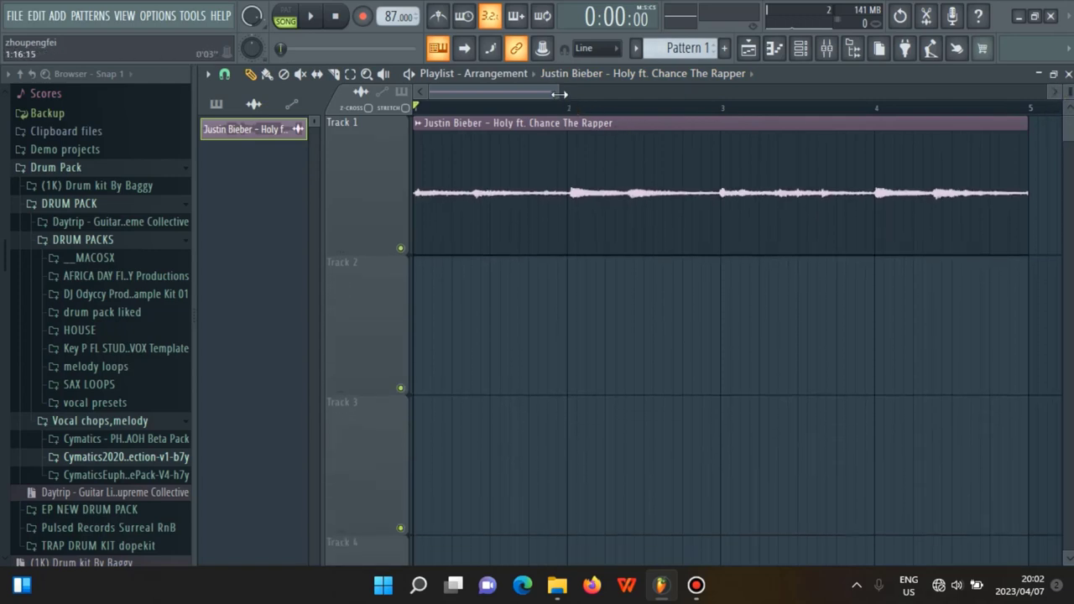
drag(558, 93, 569, 95)
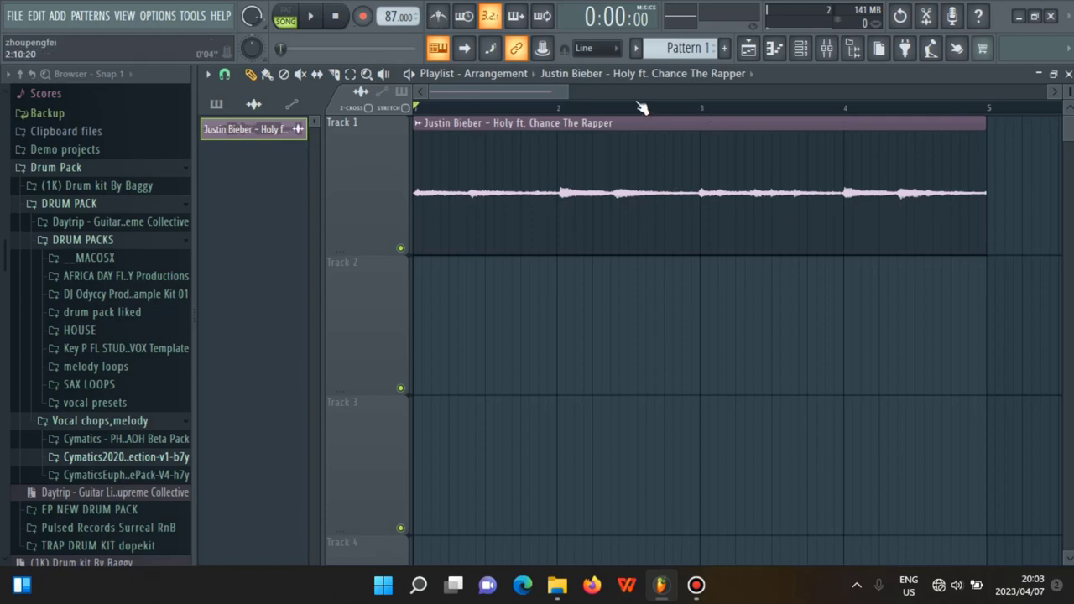
scroll(564, 113, up, 1)
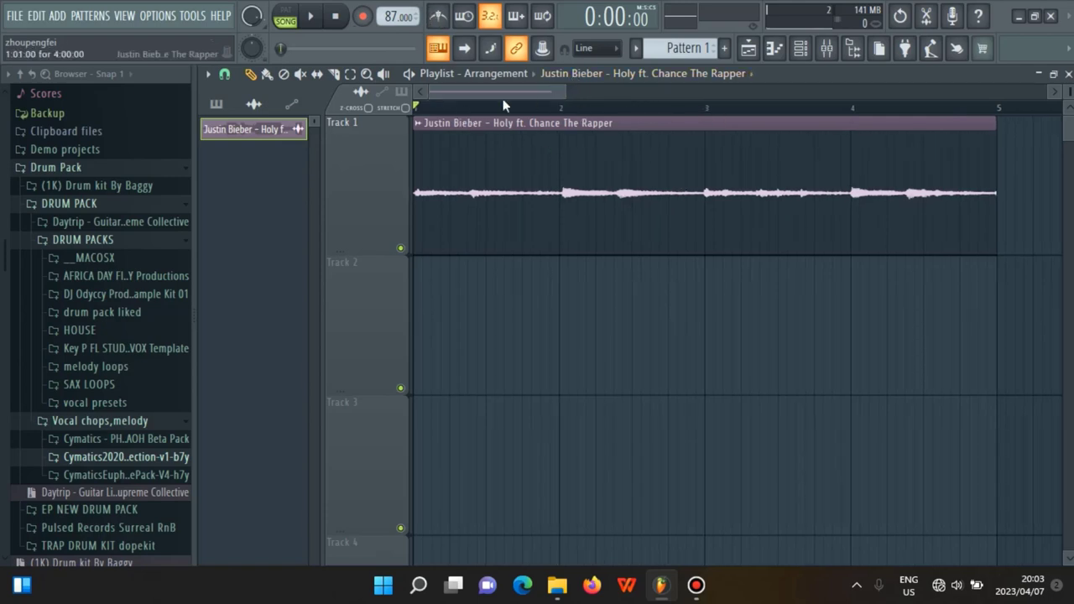
Route the Justin Bieber - Holy sample to its own mixer track and turn off the Limiter on the Master track
double_click(529, 171)
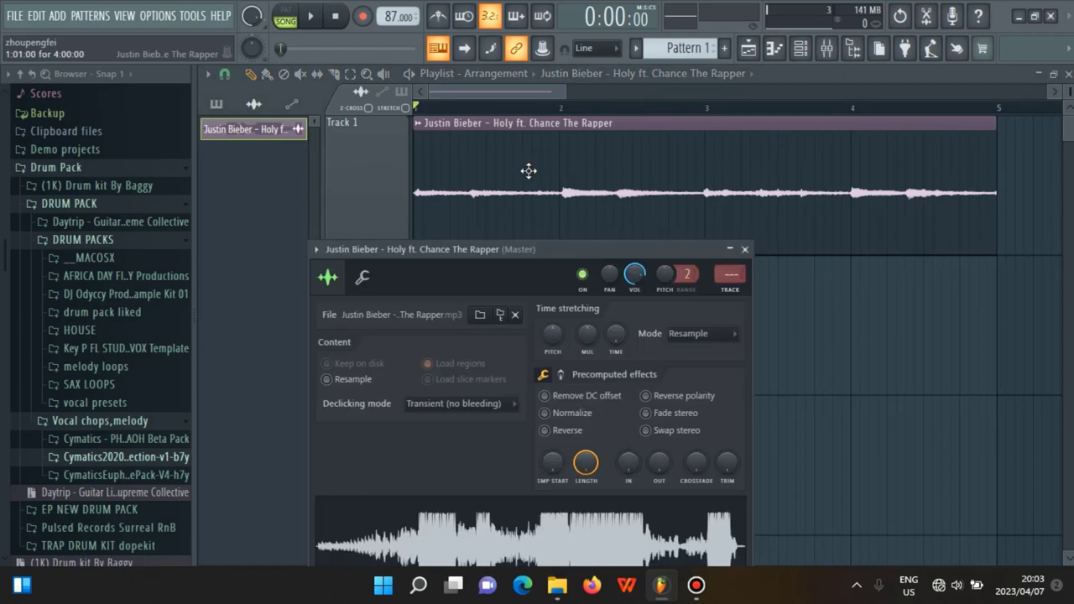
right_click(746, 195)
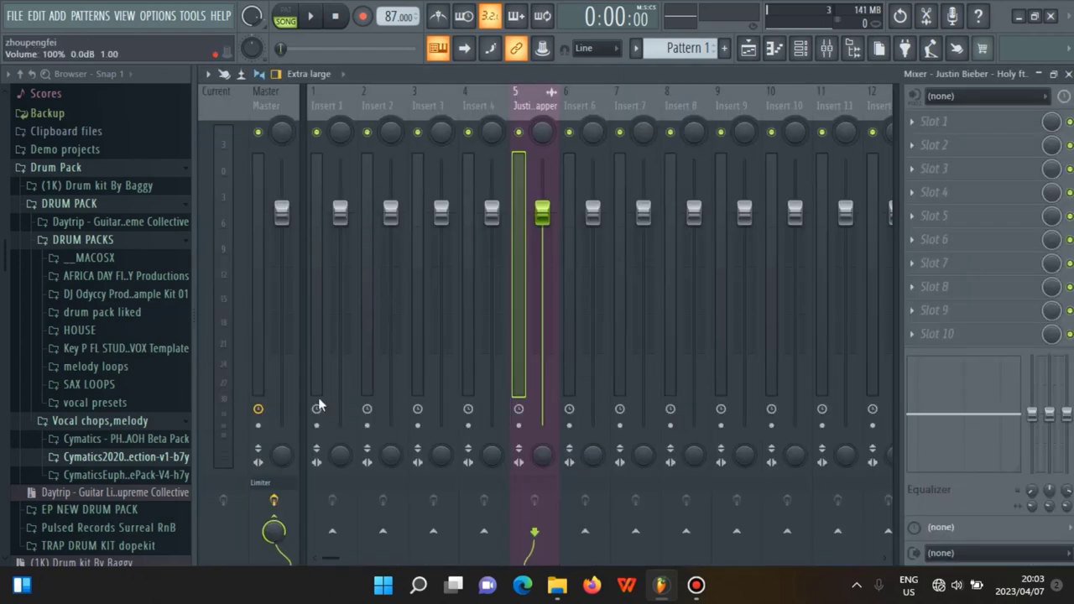
click(274, 501)
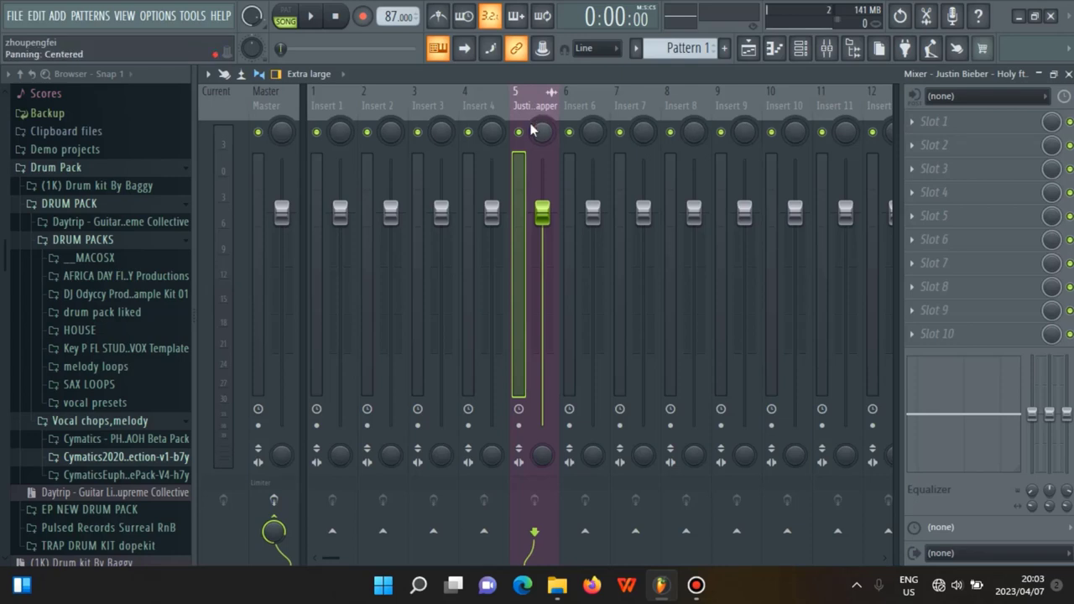
Move the sample's mixer track to insert 1 and play the song briefly to check its signal
key(alt+Left)
key(alt+Left)
key(alt+Left)
key(alt+Left)
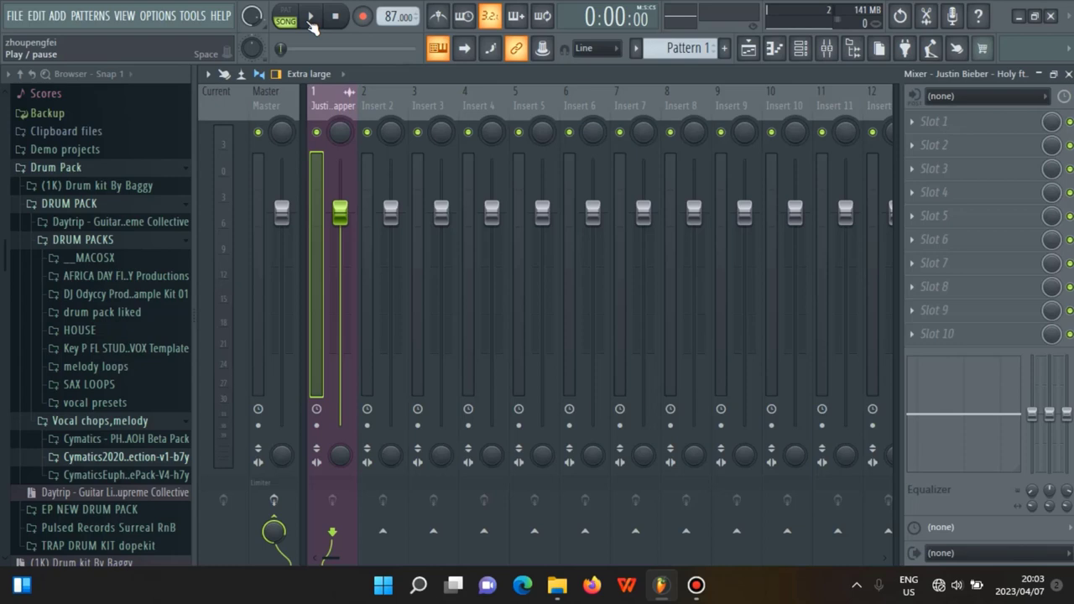
click(311, 26)
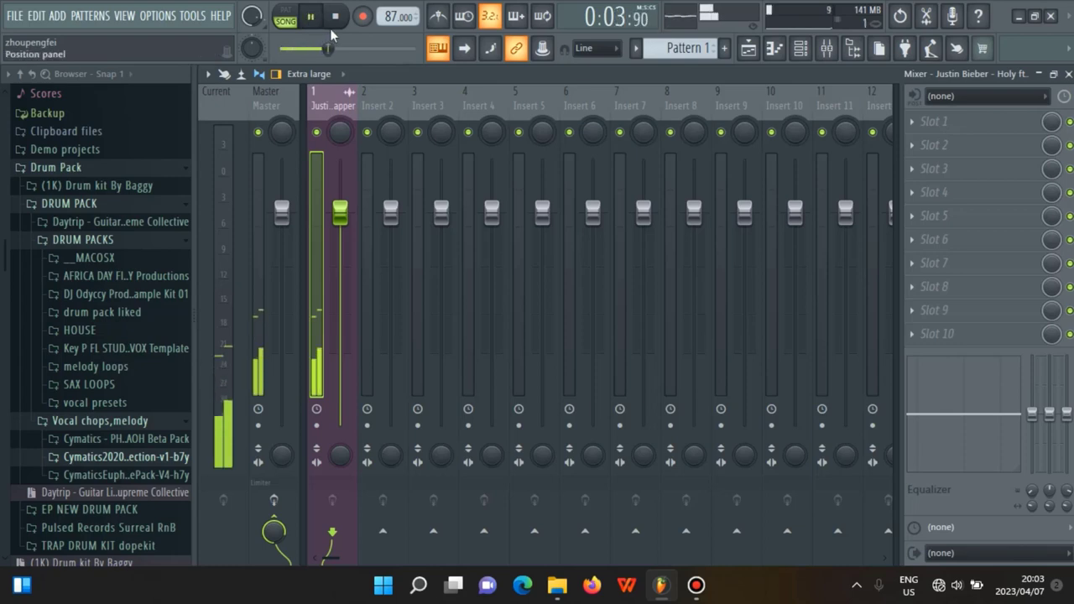
click(338, 22)
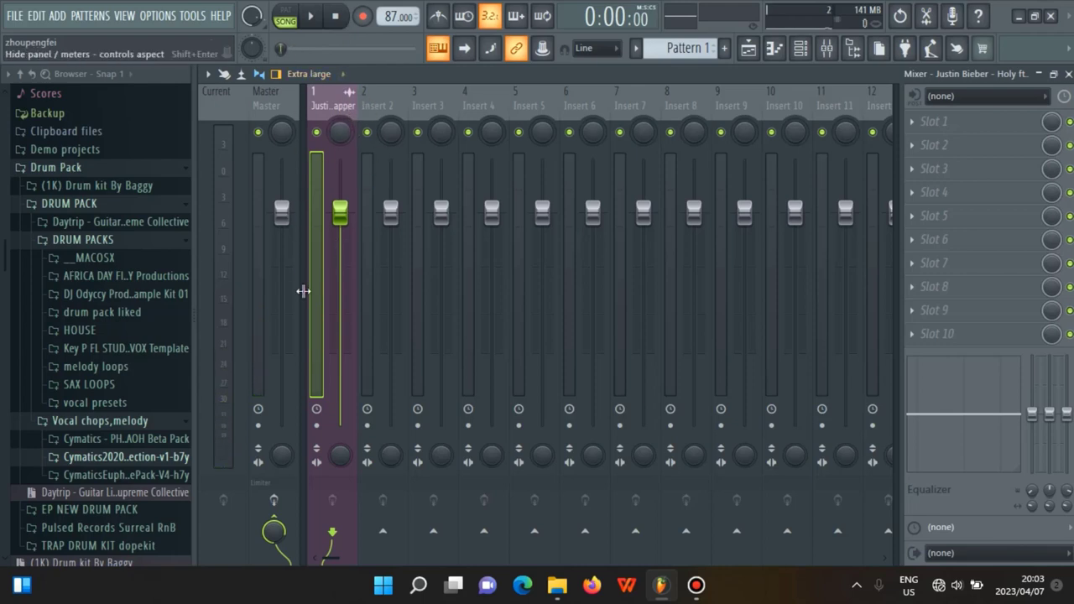
Load Melodyne into effect slot 2 of the sample's mixer track and dismiss its welcome window
click(945, 147)
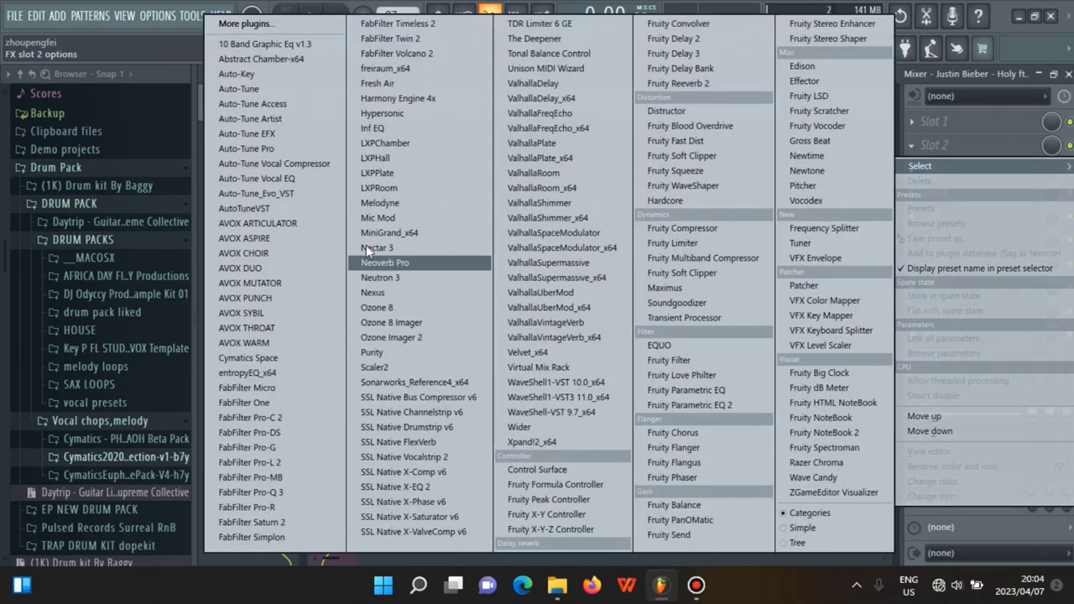
click(380, 204)
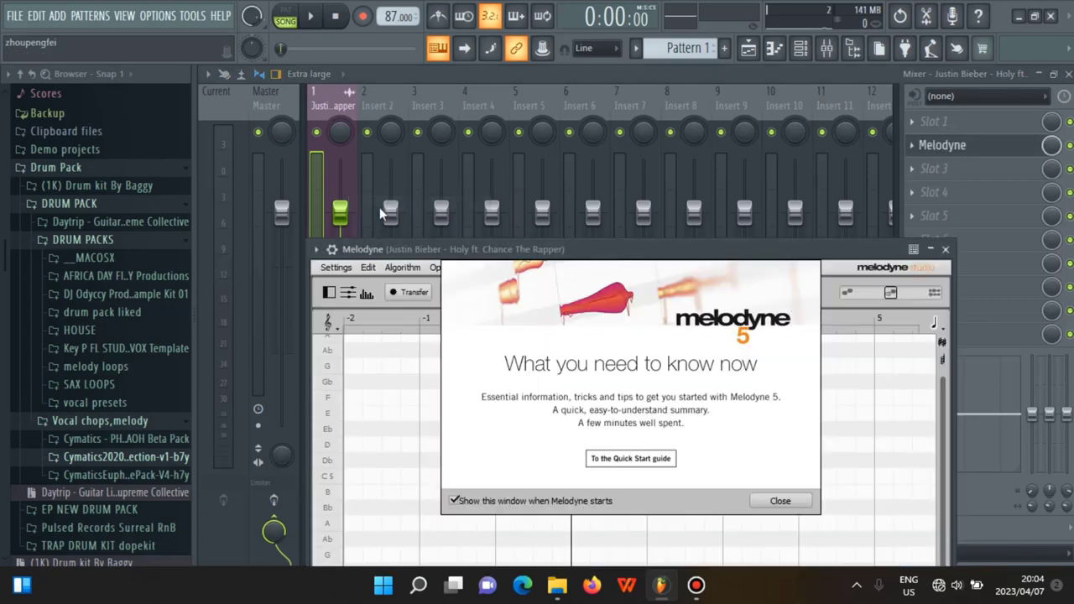
drag(554, 249, 546, 114)
click(767, 366)
Transfer the sample's audio into Melodyne by arming Transfer and playing the song through to the end of the clip
drag(420, 115, 429, 87)
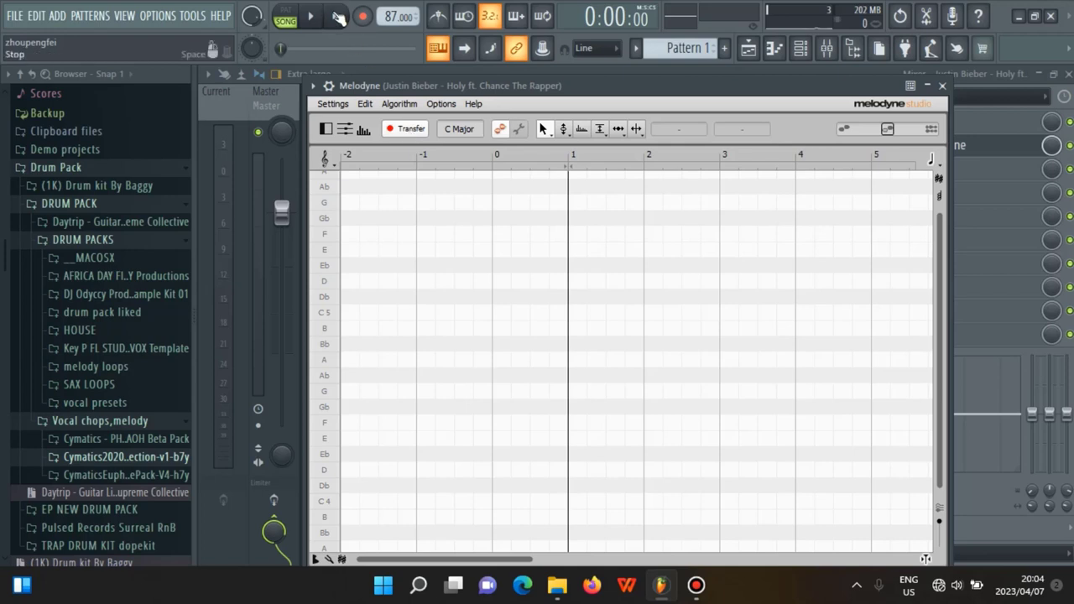
click(312, 20)
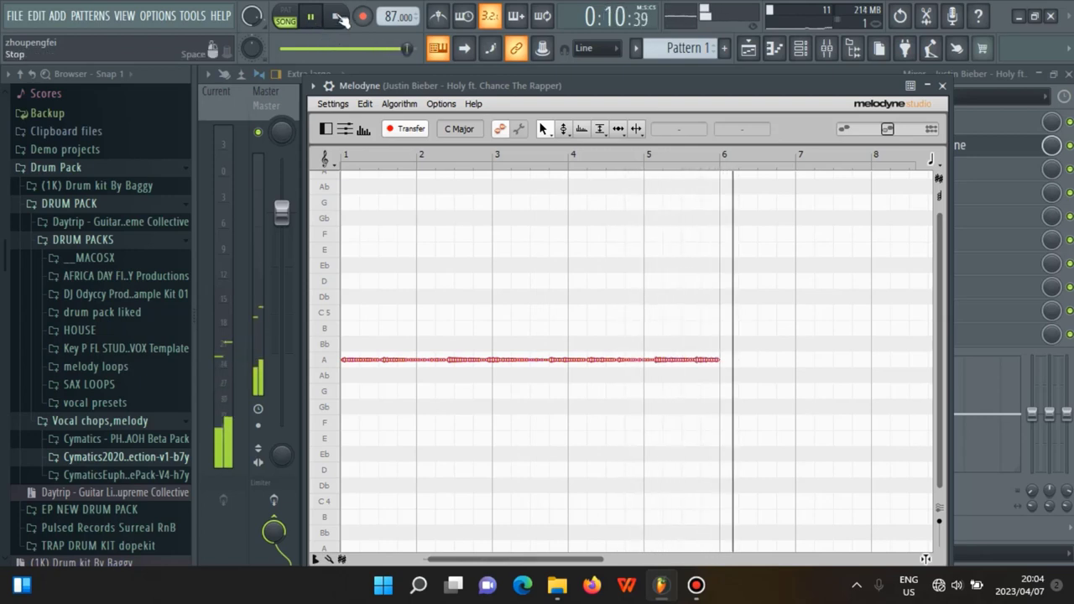
click(338, 17)
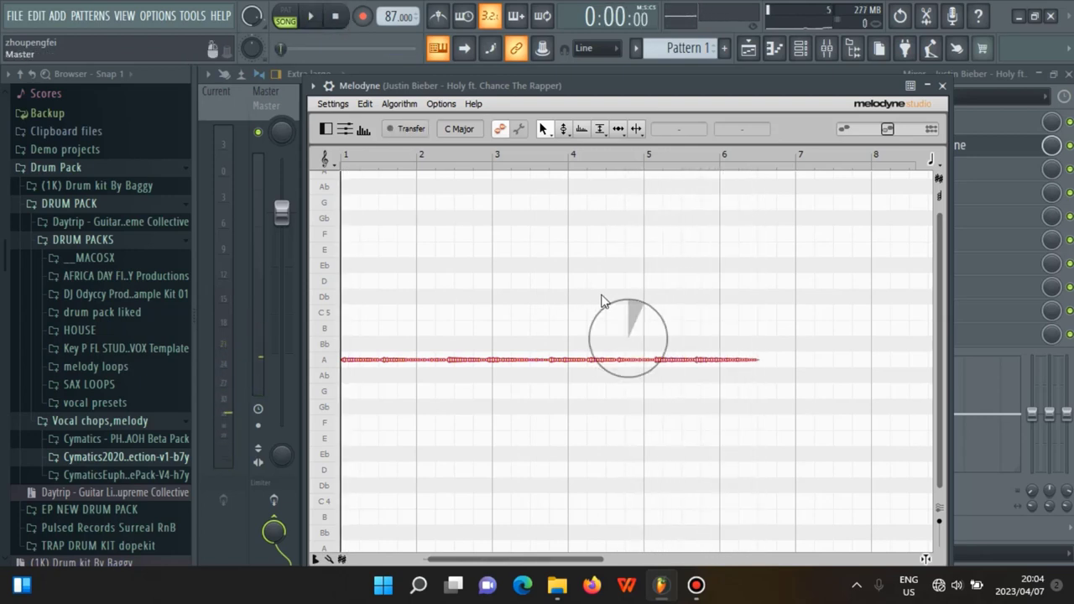
drag(410, 86, 403, 57)
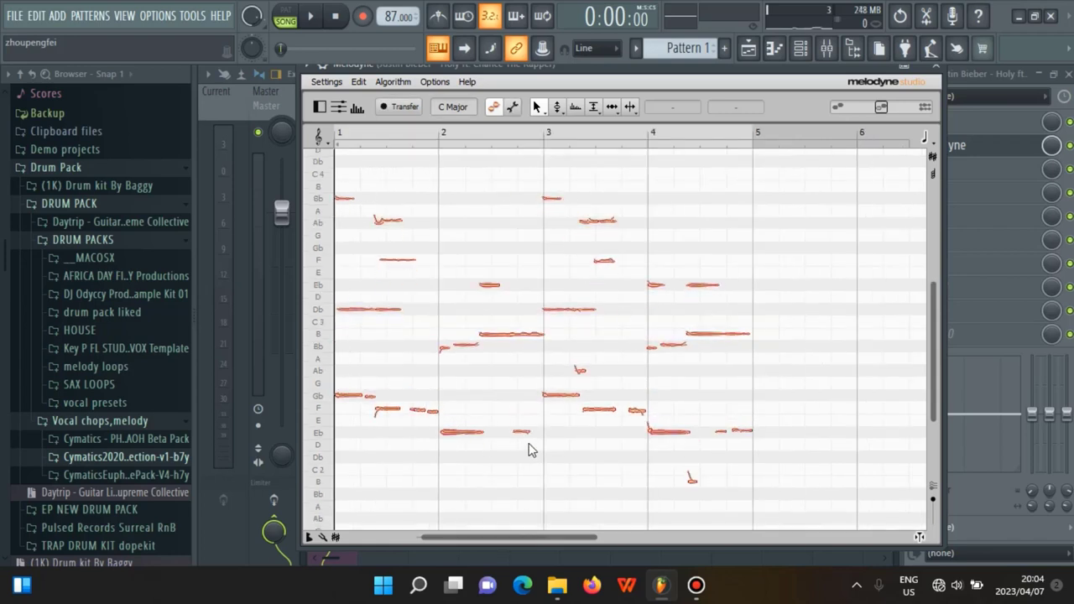
click(395, 82)
click(394, 82)
click(358, 82)
mouse_move(393, 82)
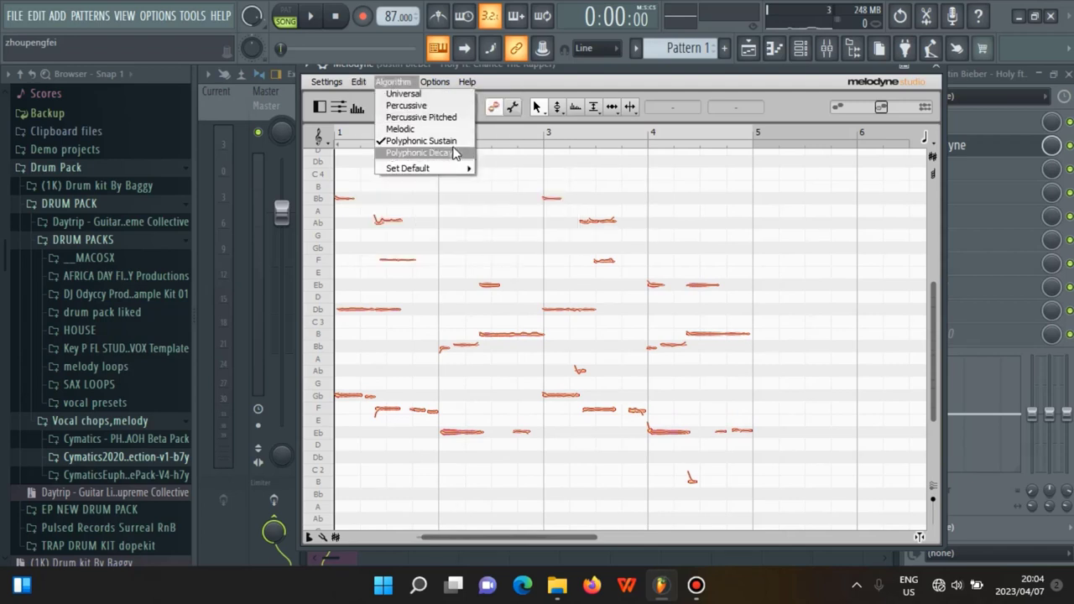
click(553, 82)
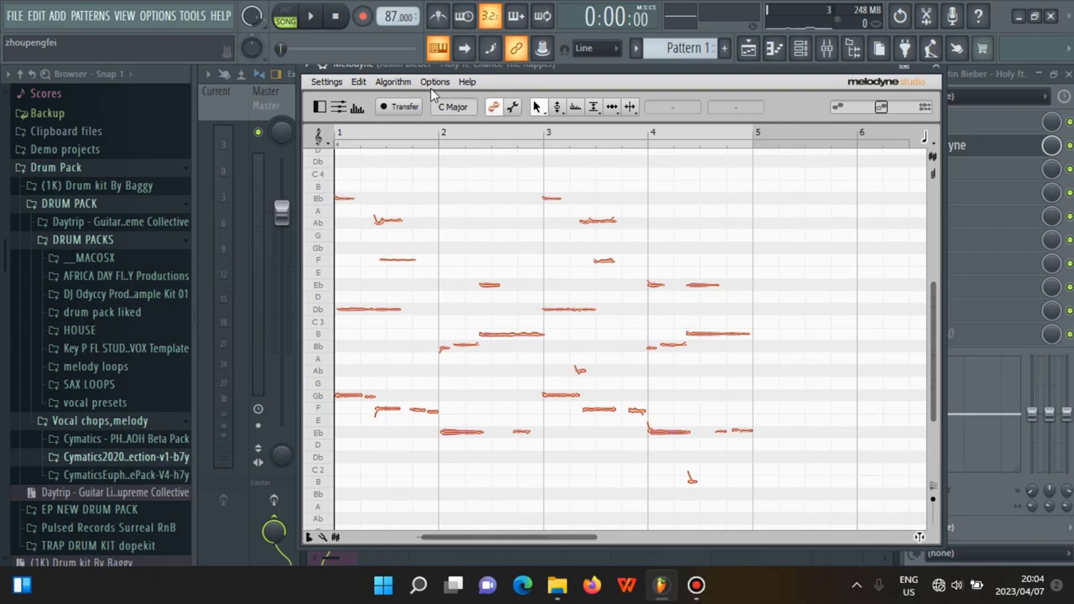
Save the detected Melodyne notes as a MIDI file named Holy on the Desktop
click(337, 84)
click(336, 105)
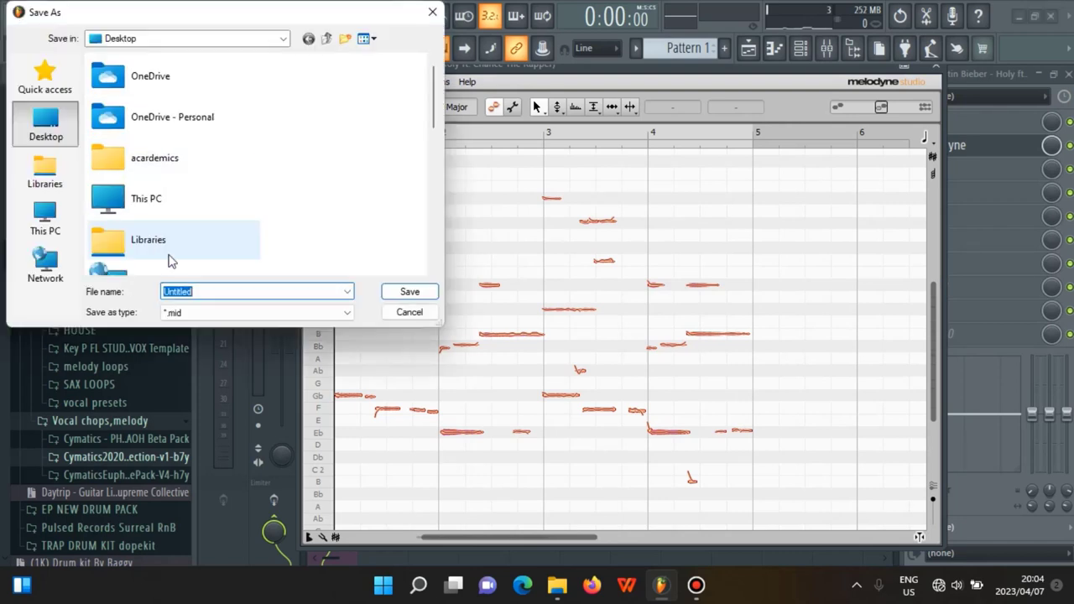
drag(435, 114, 422, 274)
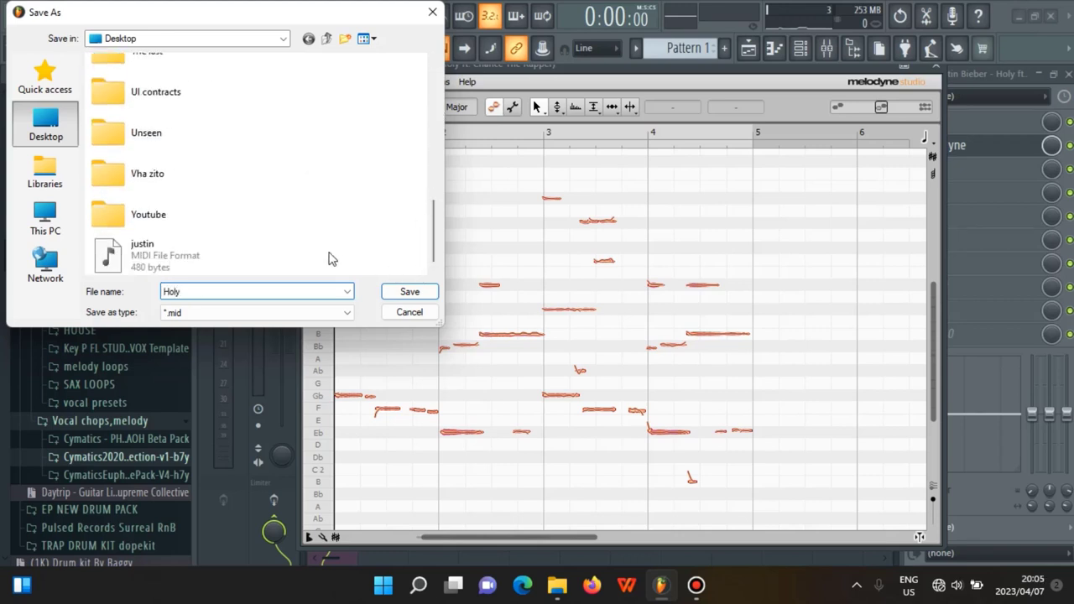
click(400, 293)
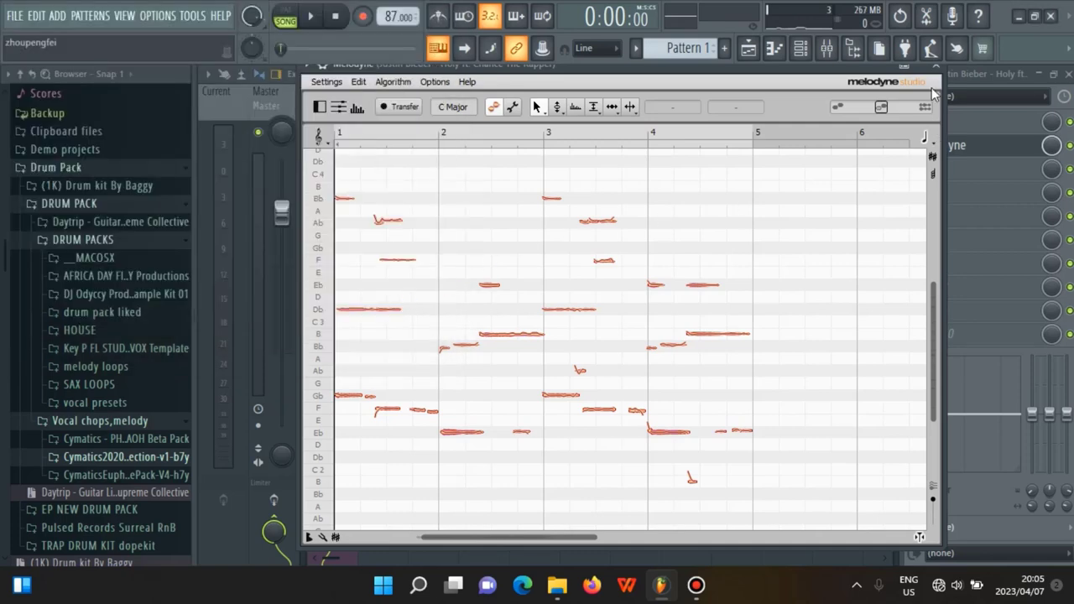
Close Melodyne and delete it from effect slot 2 of the sample's mixer track
click(936, 66)
right_click(923, 149)
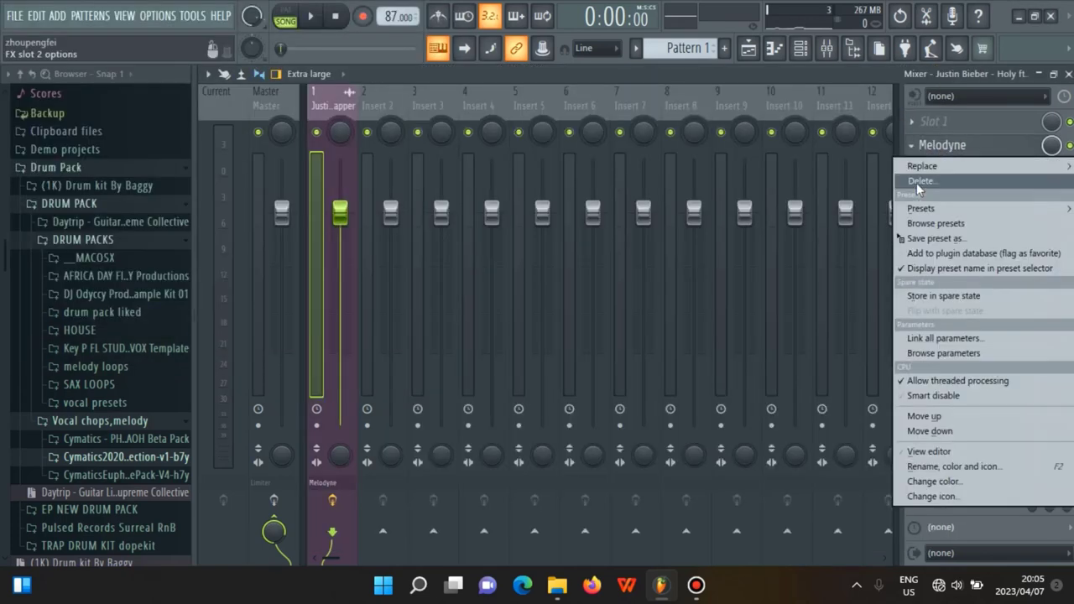
click(919, 182)
click(600, 347)
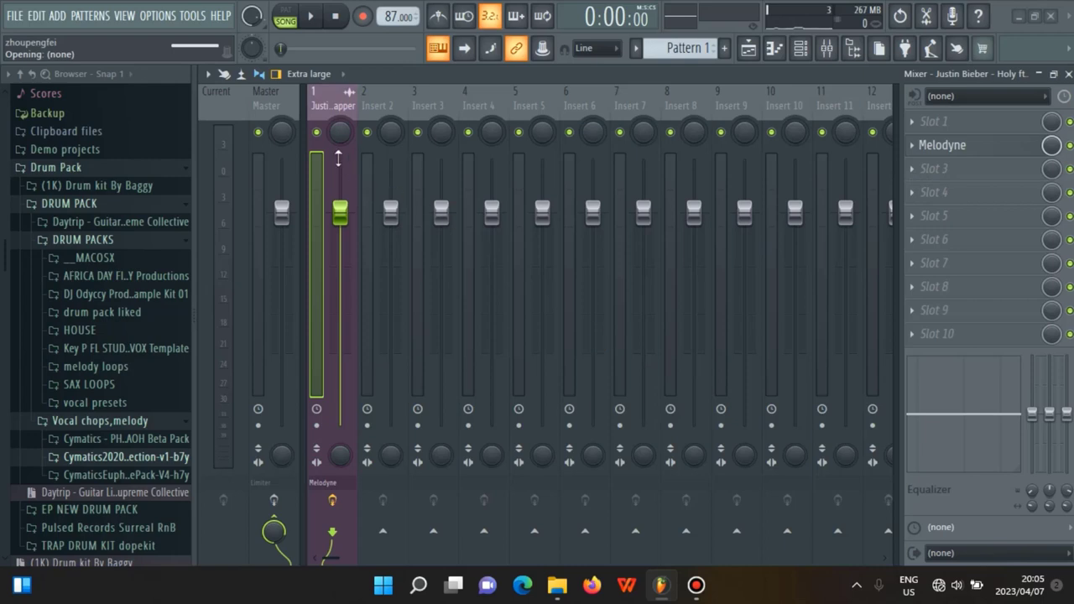
Place Pattern 1 at the start of Track 2 in the playlist and extend it to bar 5, matching the sample clip
click(768, 50)
scroll(684, 48, down, 2)
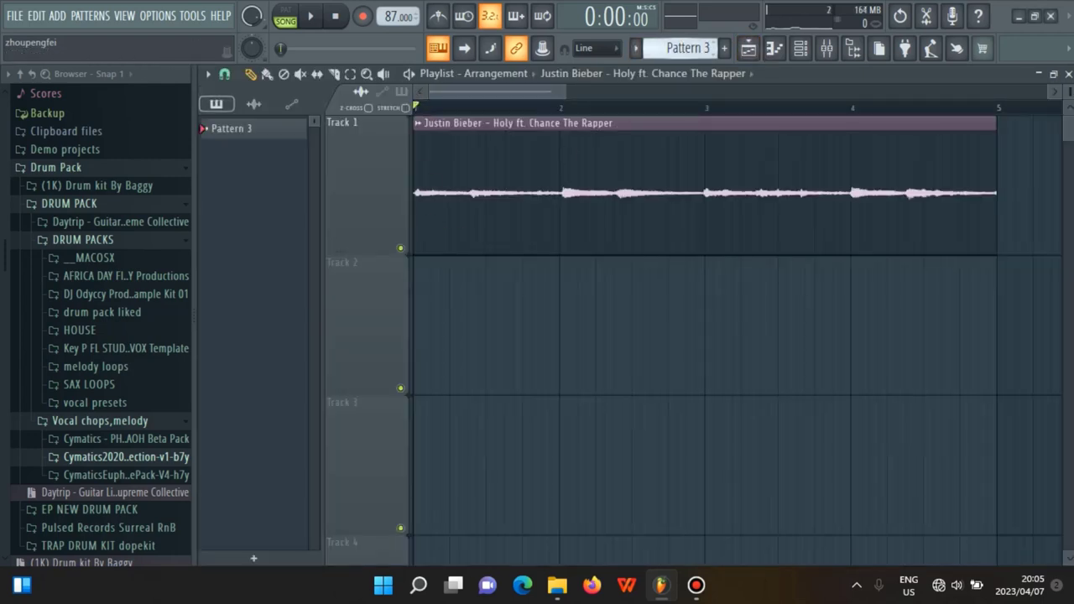
scroll(684, 48, up, 2)
mouse_move(477, 307)
mouse_down()
mouse_move(448, 314)
mouse_move(482, 315)
mouse_up()
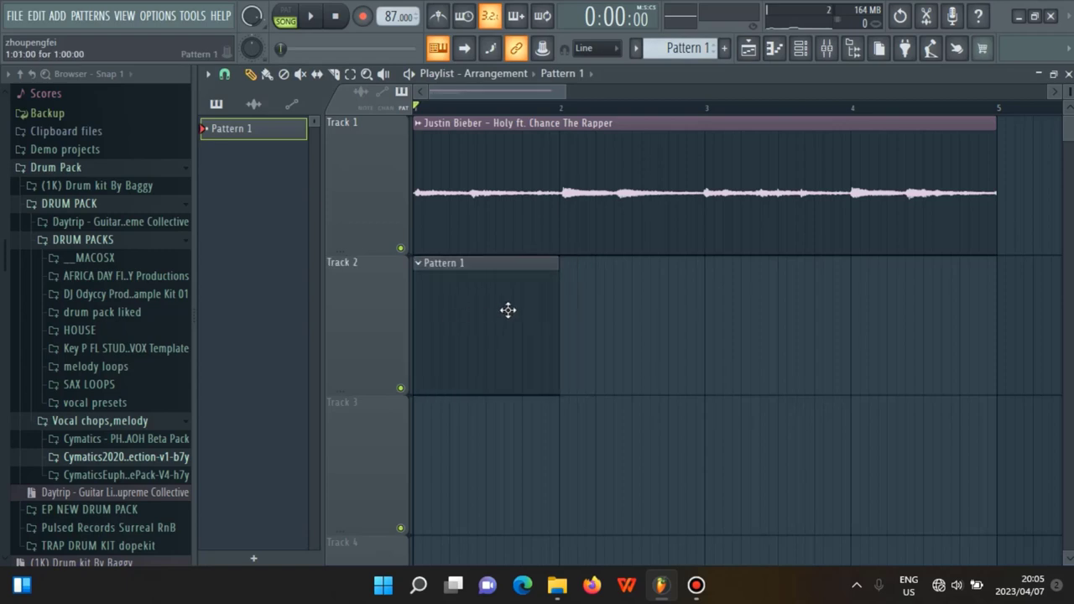
drag(554, 288, 996, 304)
Add an FL Keys instrument channel to Pattern 1 and open its piano roll
click(800, 48)
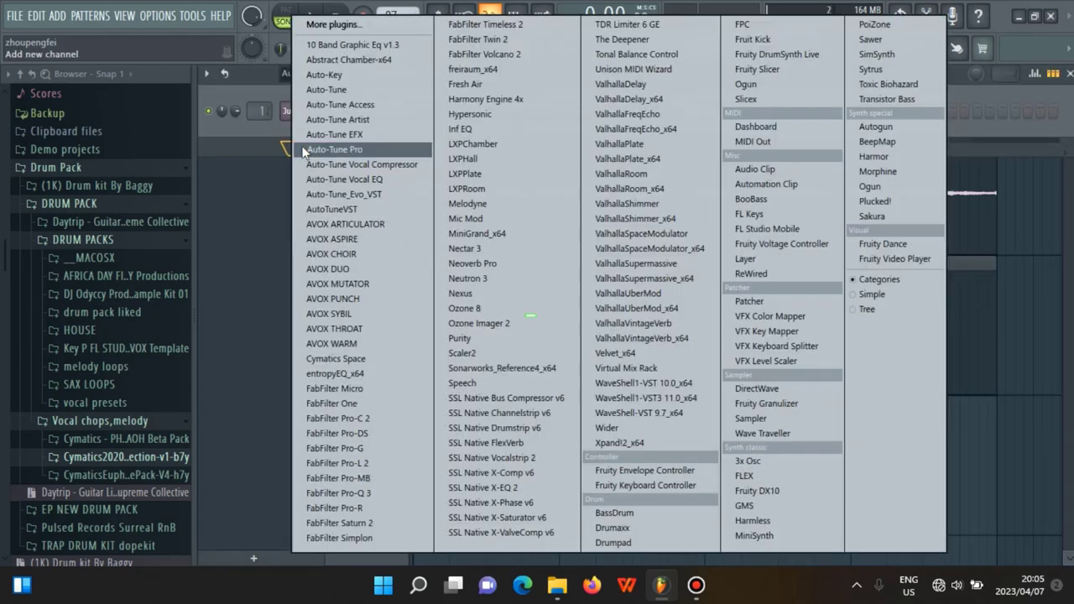
click(248, 137)
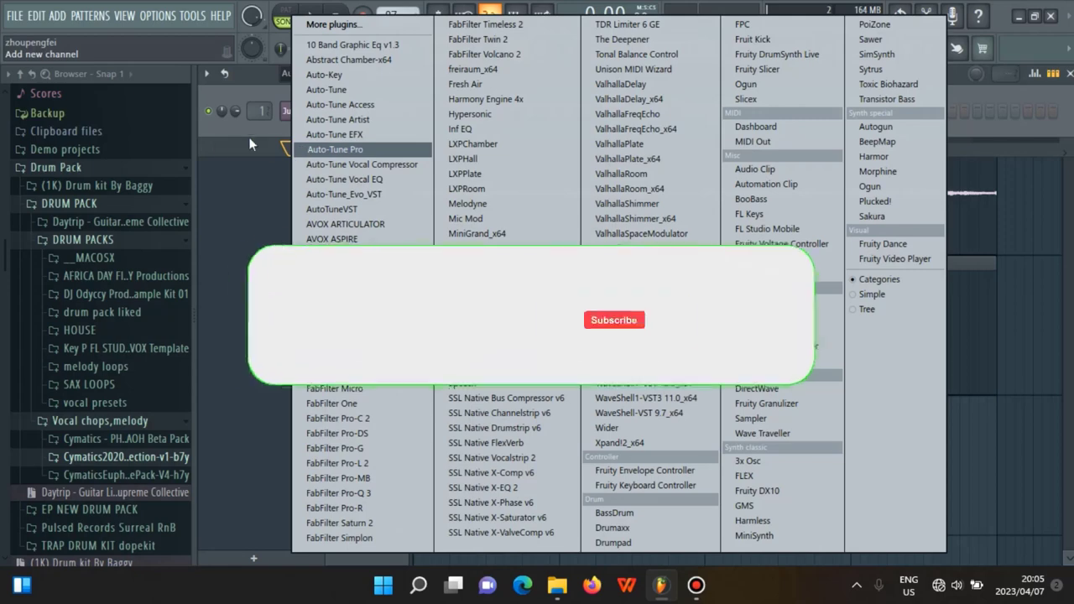
click(777, 216)
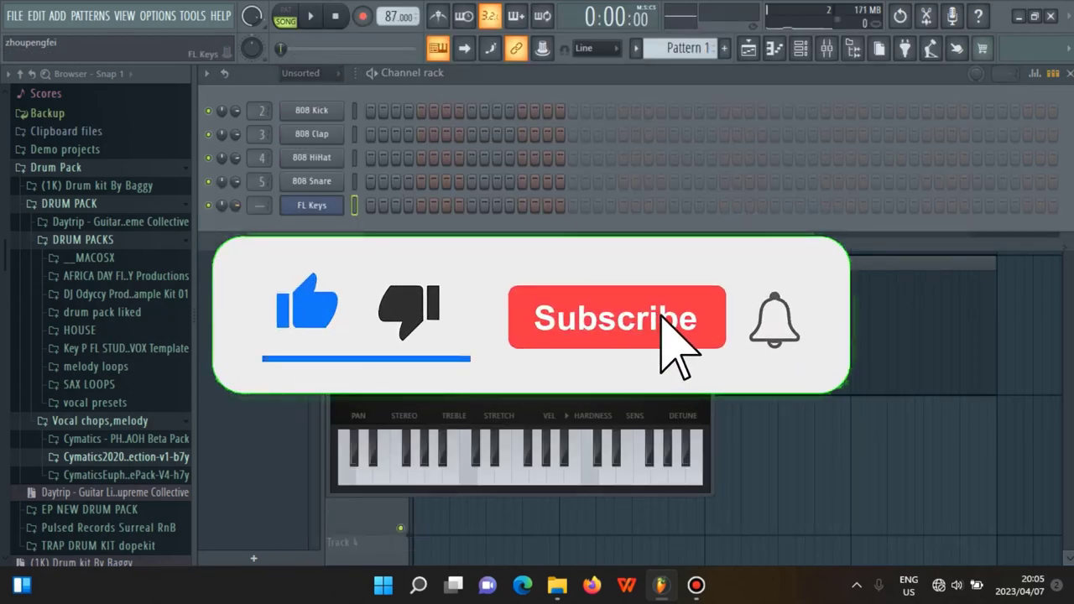
right_click(293, 214)
click(290, 222)
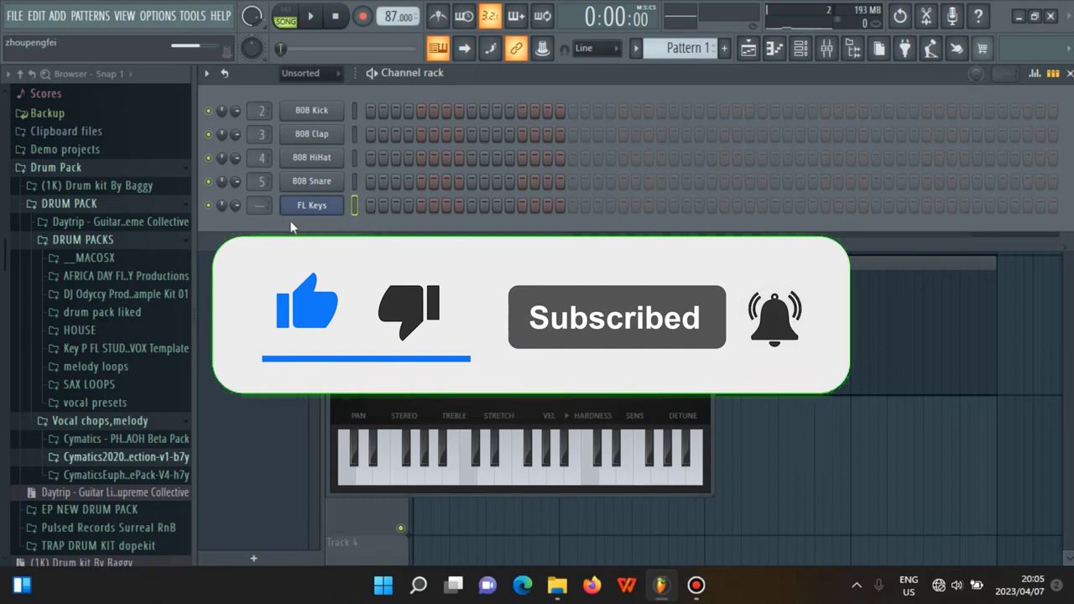
right_click(340, 205)
click(357, 204)
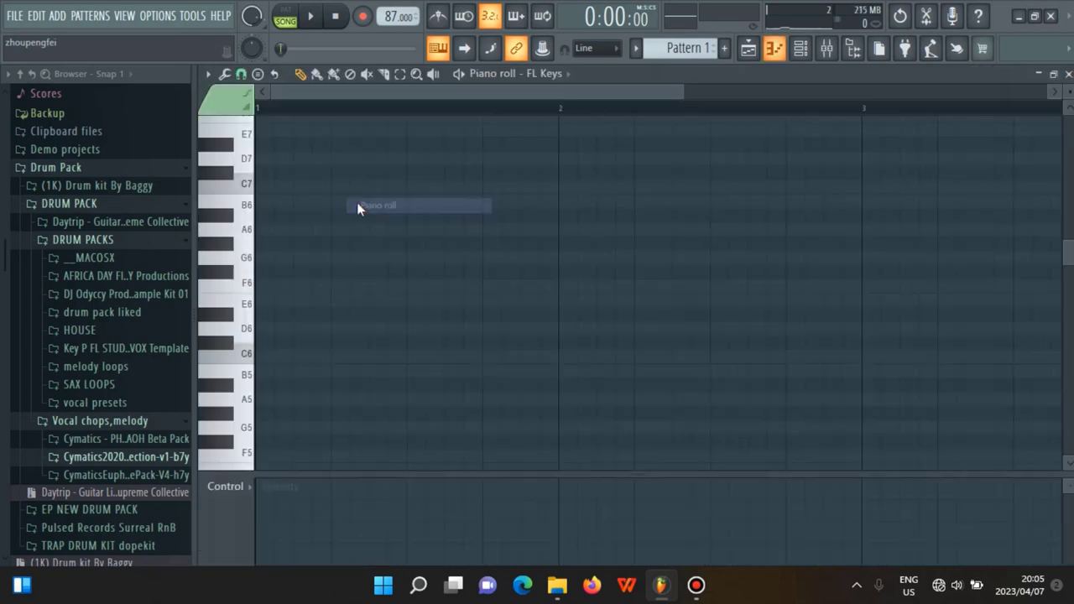
Import the MIDI file Holy from the Desktop into the FL Keys piano roll
click(210, 76)
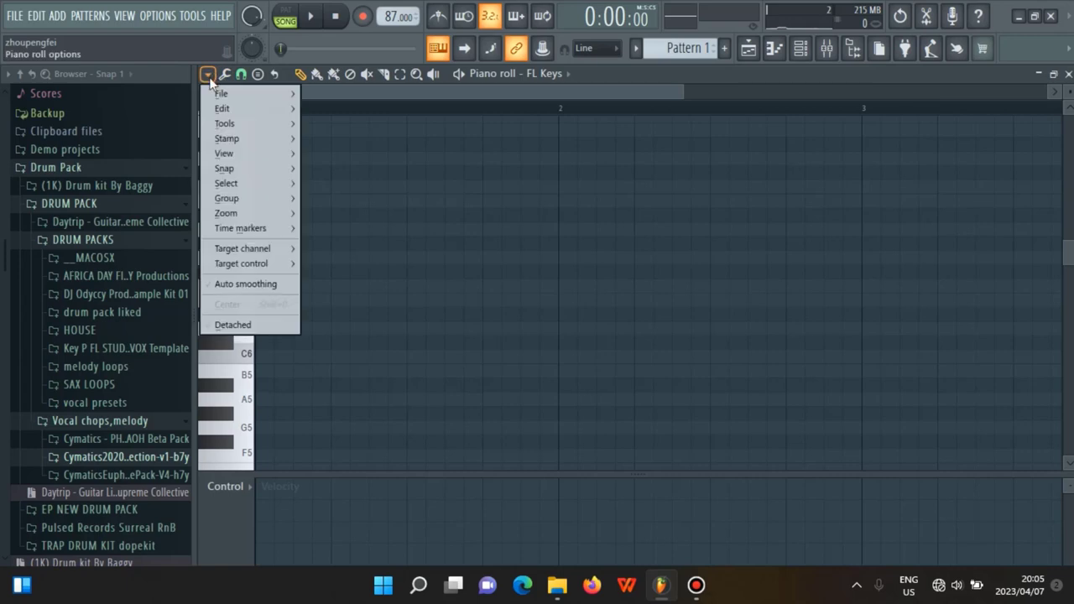
mouse_move(223, 96)
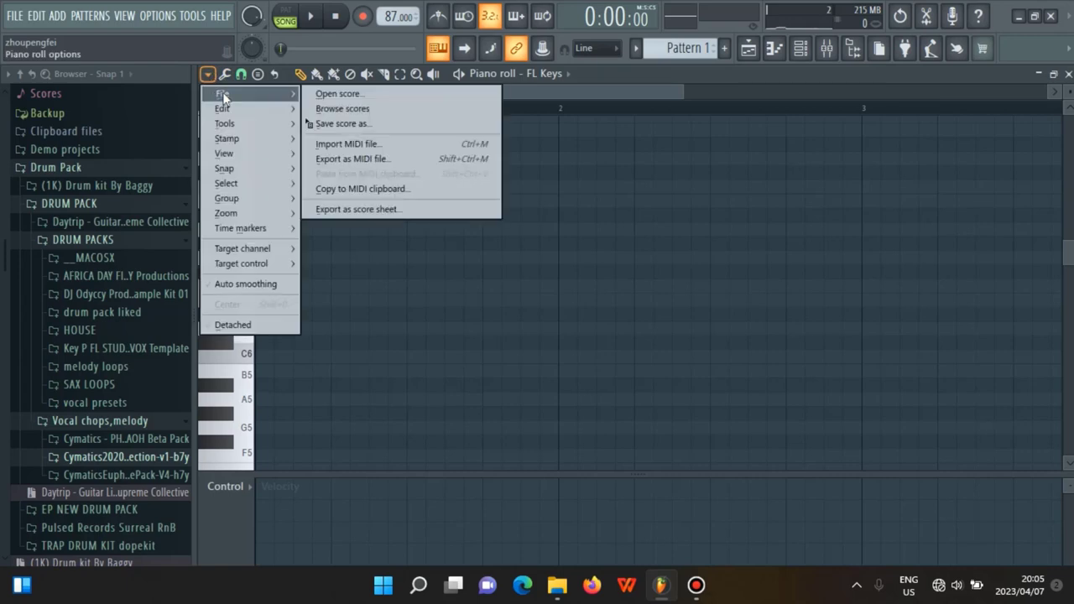
click(356, 144)
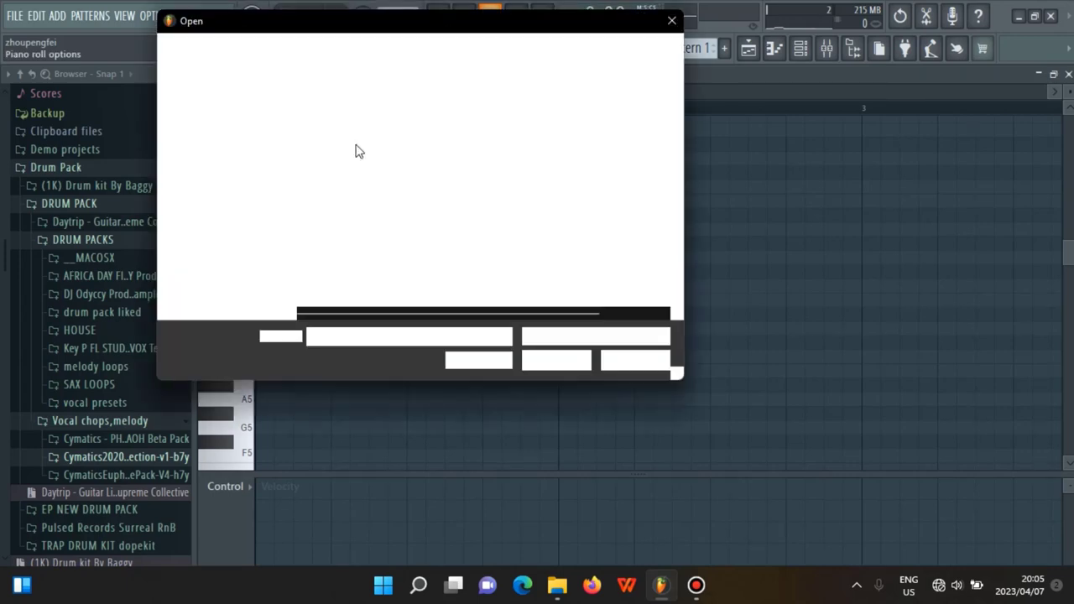
click(228, 154)
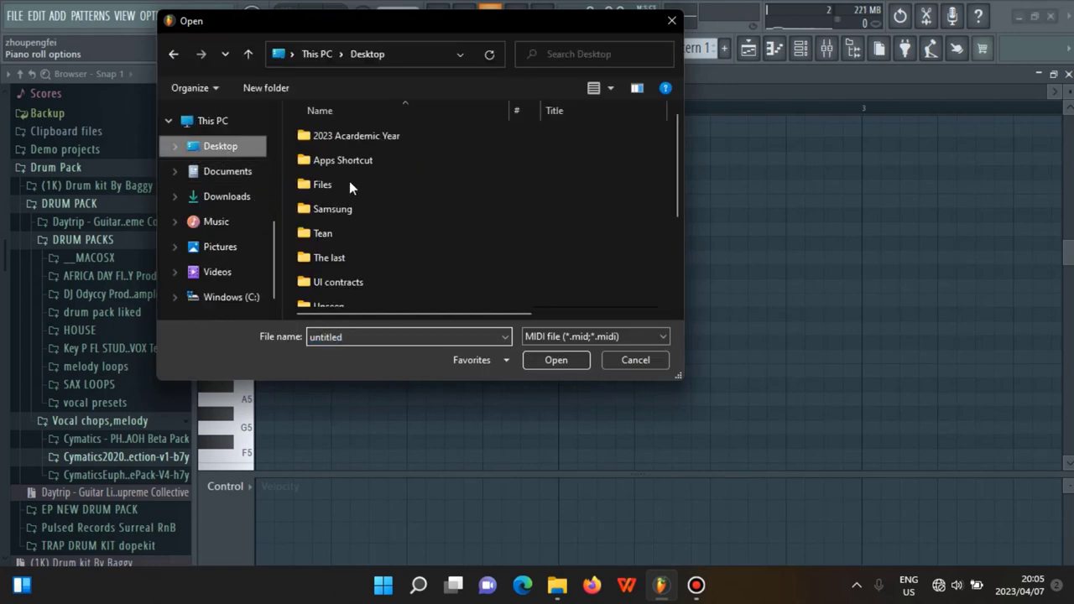
scroll(411, 252, down, 2)
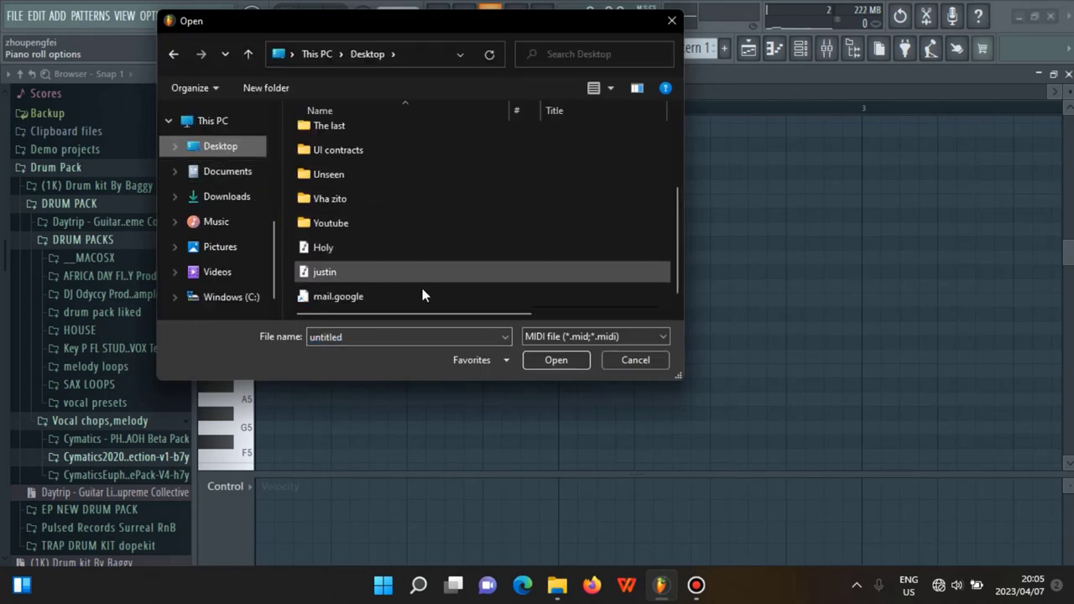
click(353, 246)
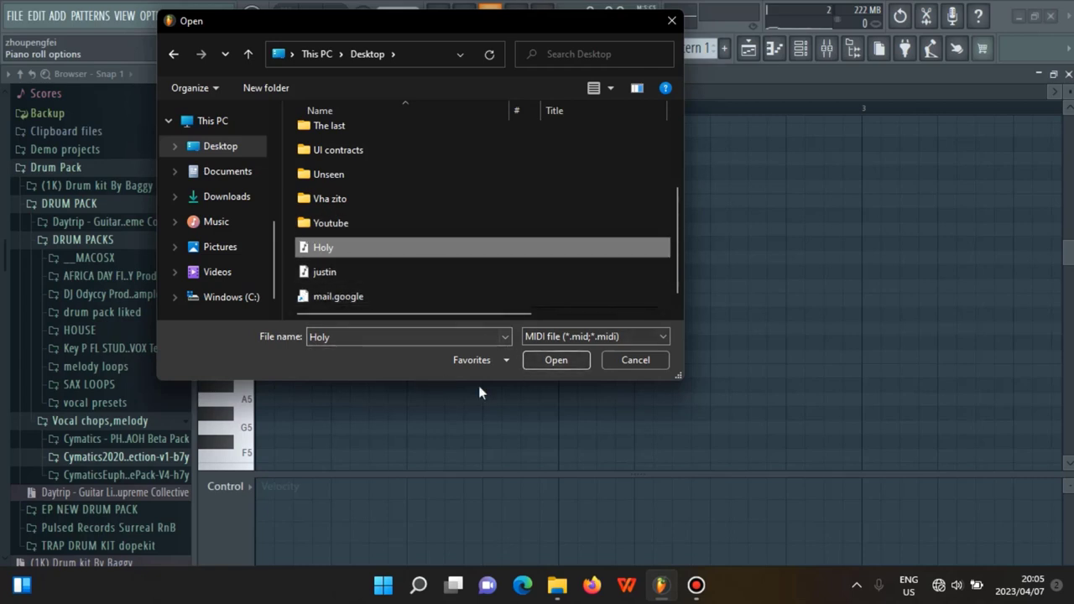
click(554, 360)
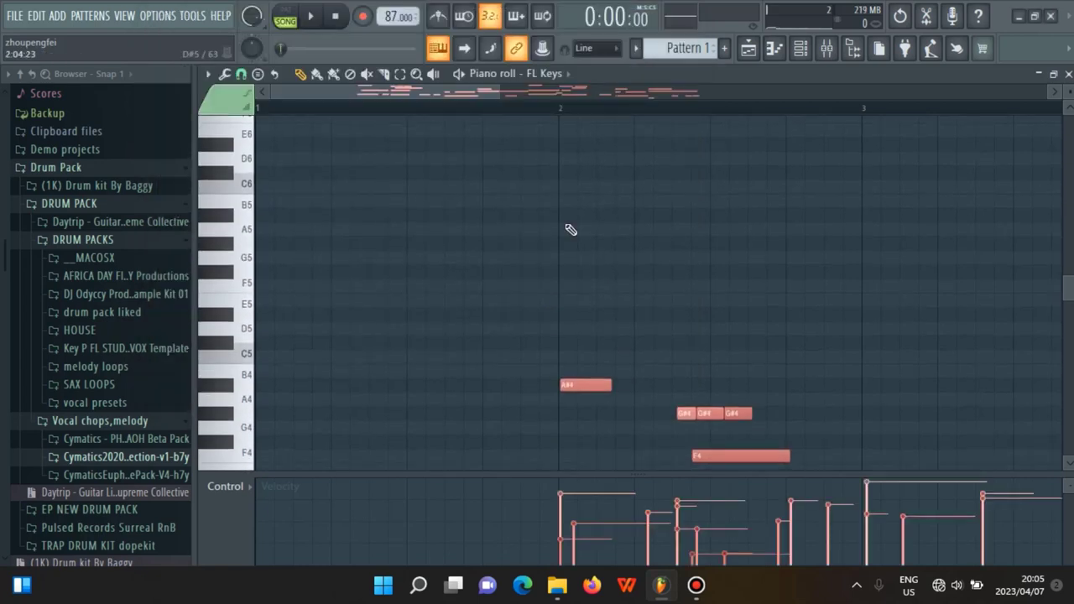
Shift all the imported notes one bar earlier so the melody starts at bar 1
scroll(741, 333, down, 4)
scroll(806, 336, down, 5)
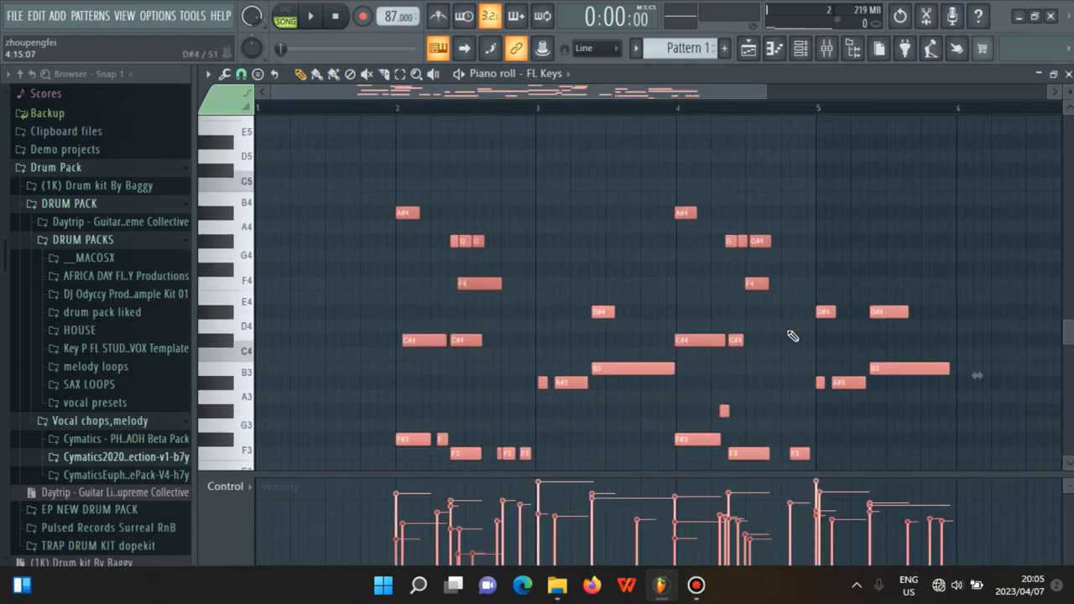
drag(424, 304, 344, 308)
drag(296, 308, 268, 303)
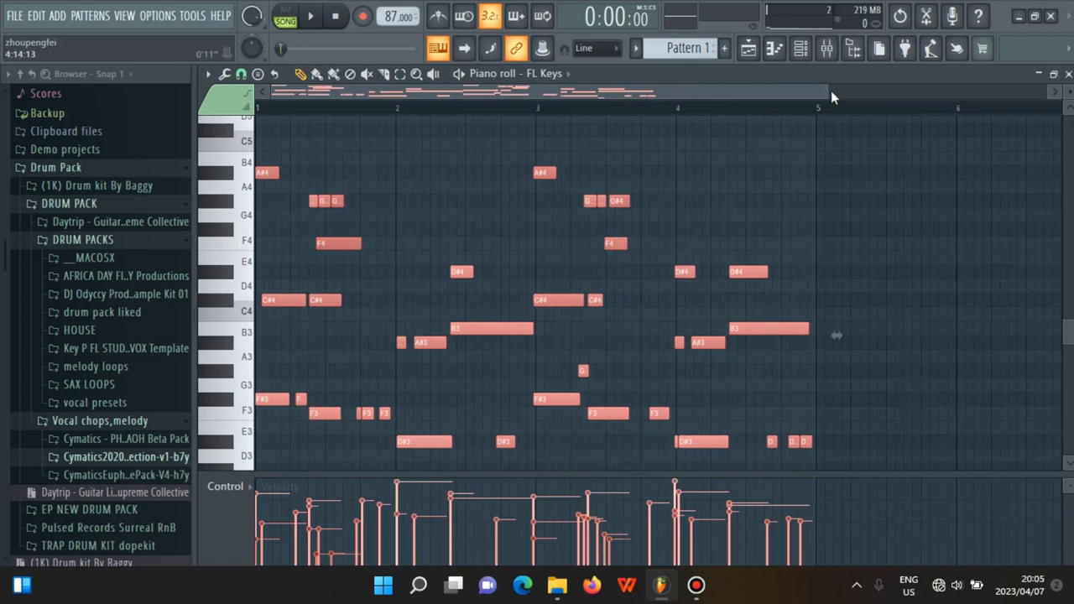
drag(830, 96, 542, 159)
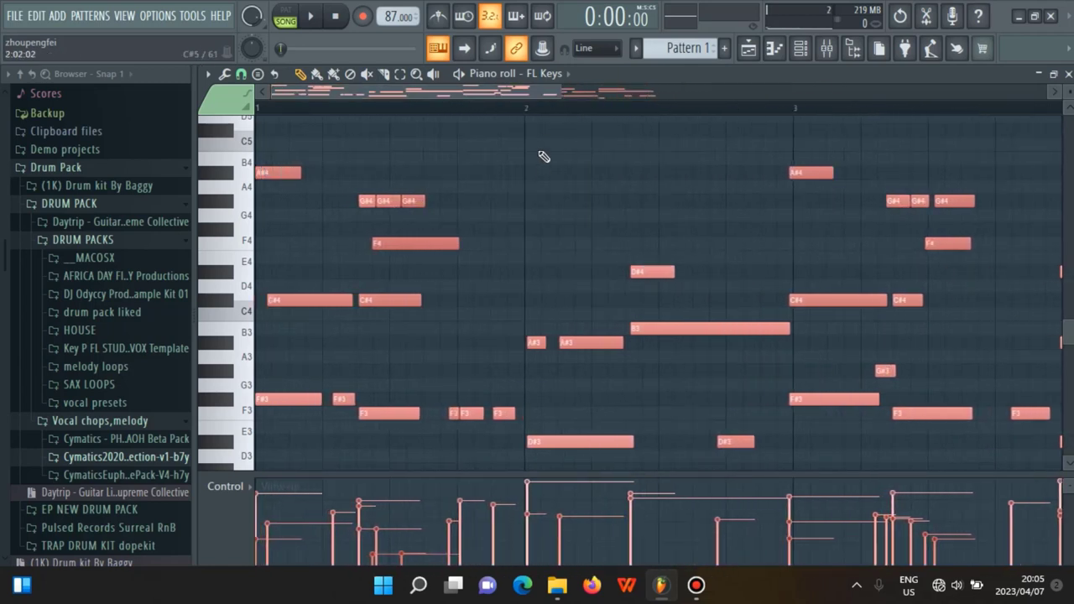
Apply Quick quantize start times to all the notes in the piano roll
click(225, 75)
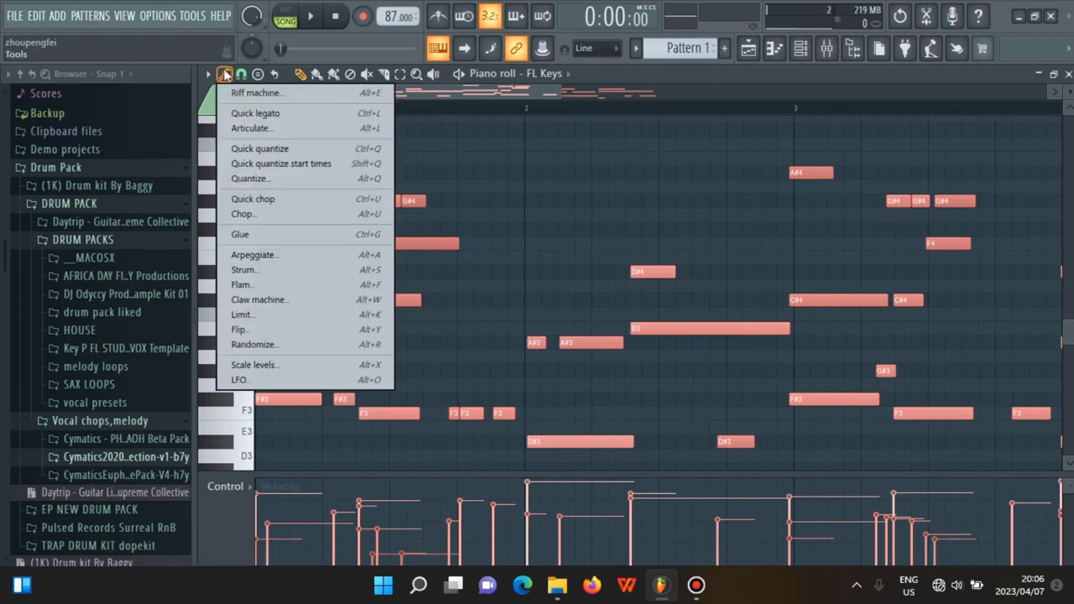
click(345, 167)
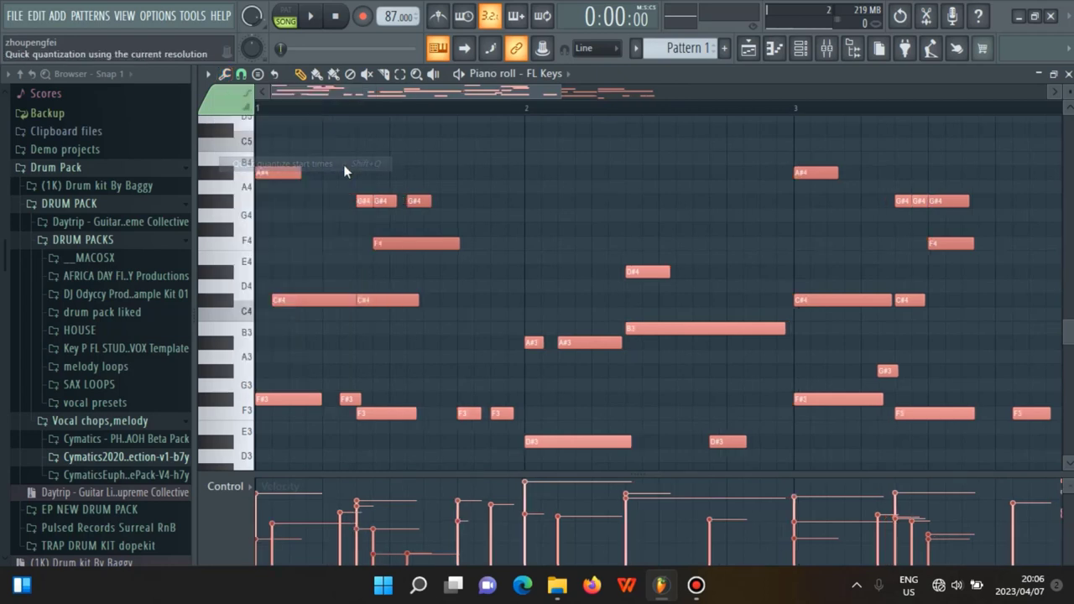
scroll(473, 233, down, 2)
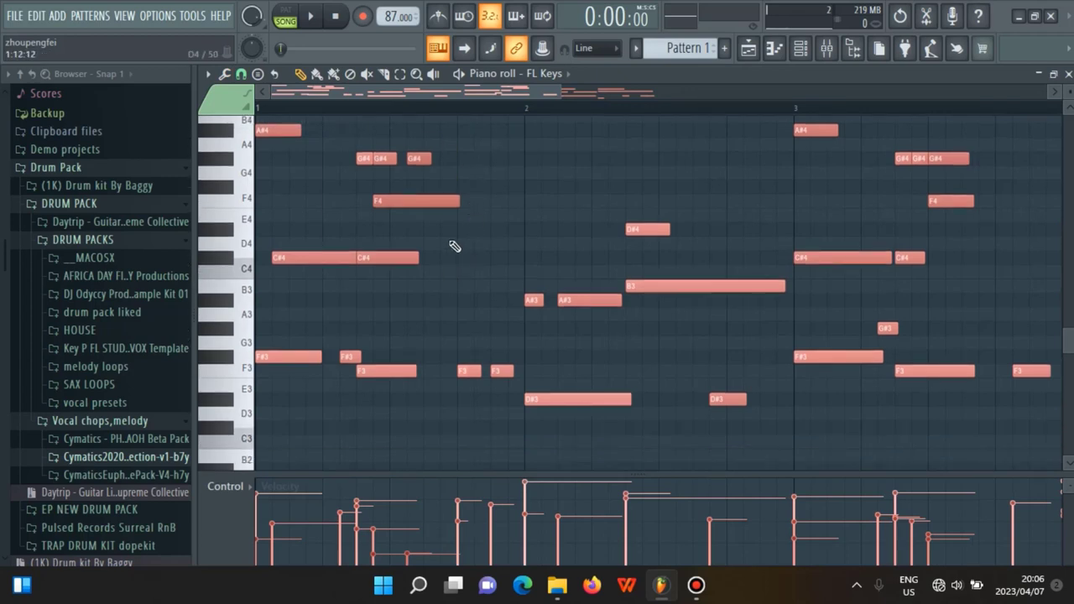
scroll(411, 332, down, 4)
scroll(416, 334, up, 6)
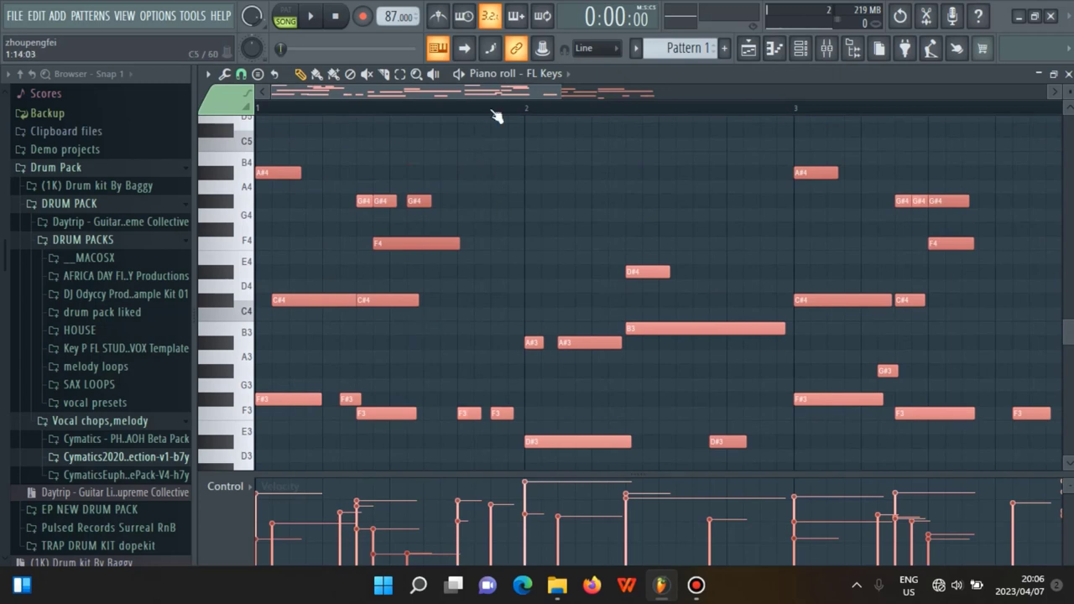
drag(555, 92, 519, 115)
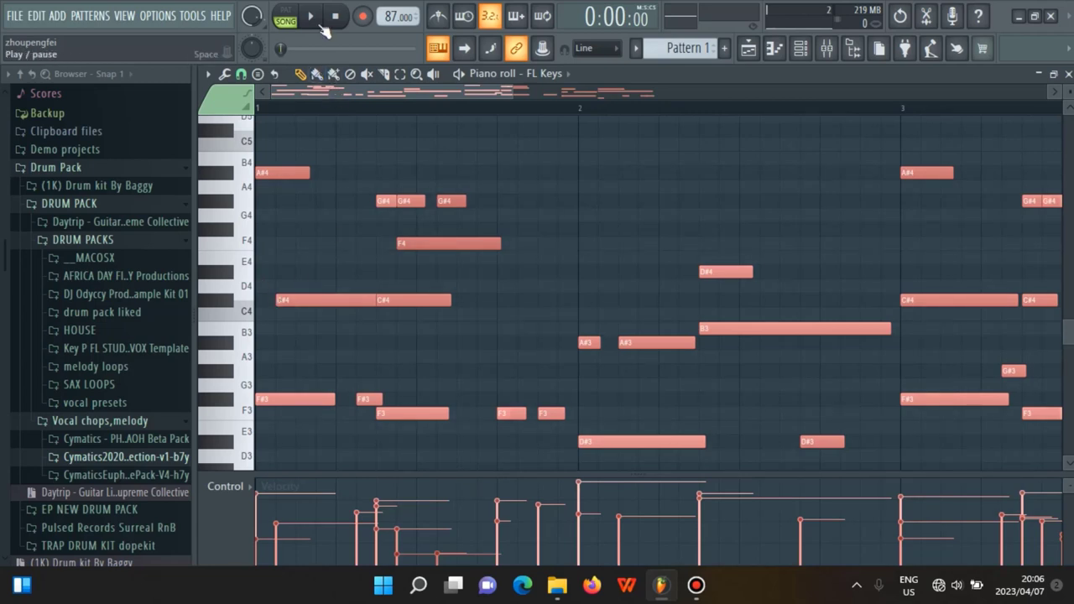
Play back the quantized notes in song mode from the start, and stop playback
click(286, 21)
click(286, 21)
click(316, 20)
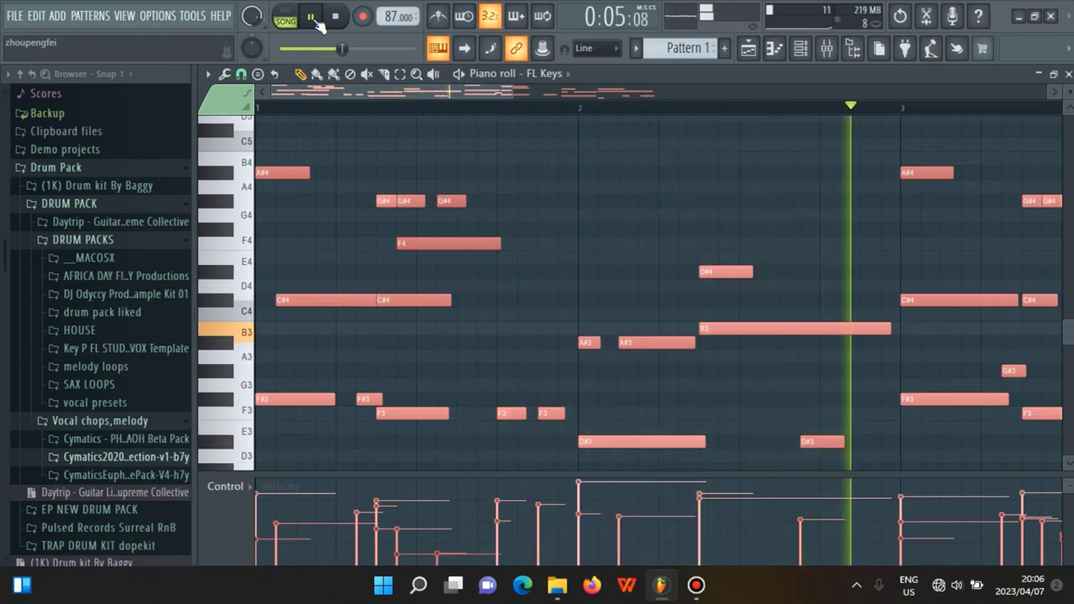
click(336, 20)
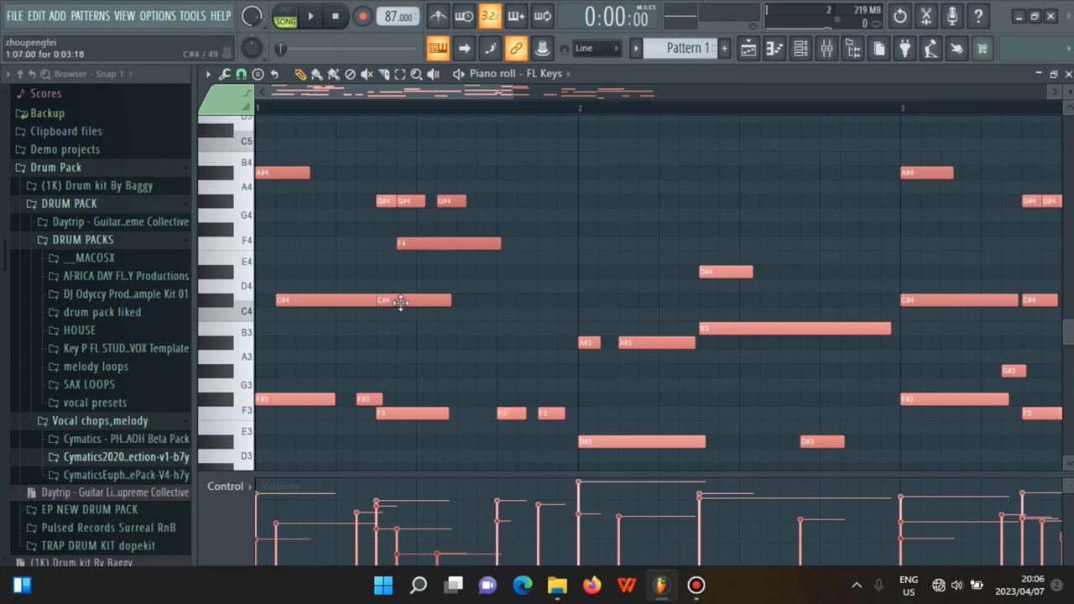
Delete the second C#4 in bar 1, lengthen the opening A#4, and move the first C#4 to the bar's start
right_click(400, 303)
mouse_move(313, 172)
mouse_down()
mouse_move(355, 173)
mouse_move(313, 177)
mouse_up()
click(395, 155)
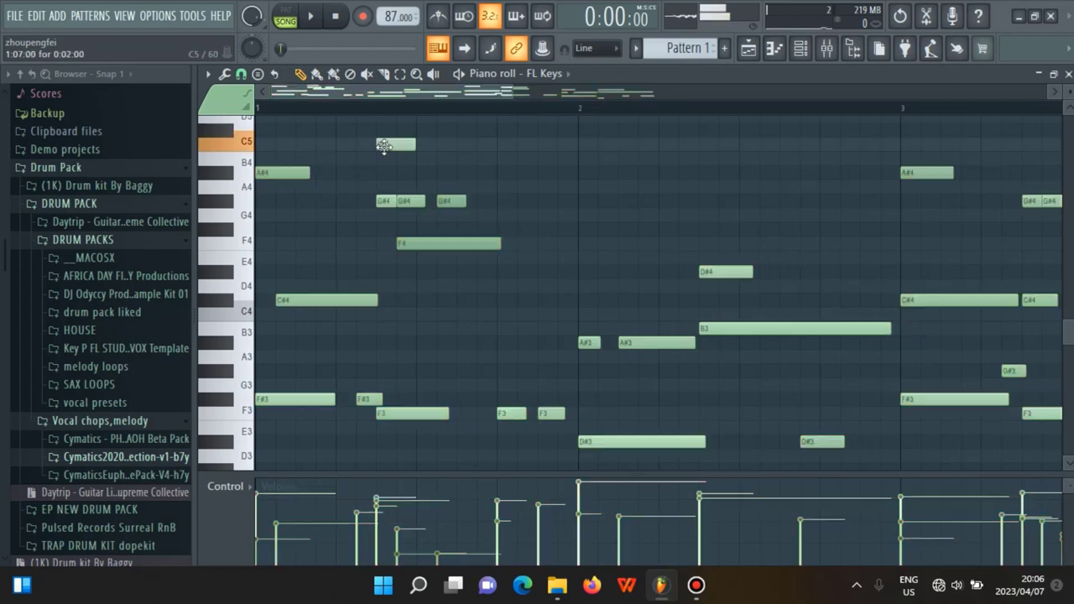
drag(307, 178, 350, 174)
drag(298, 299, 276, 299)
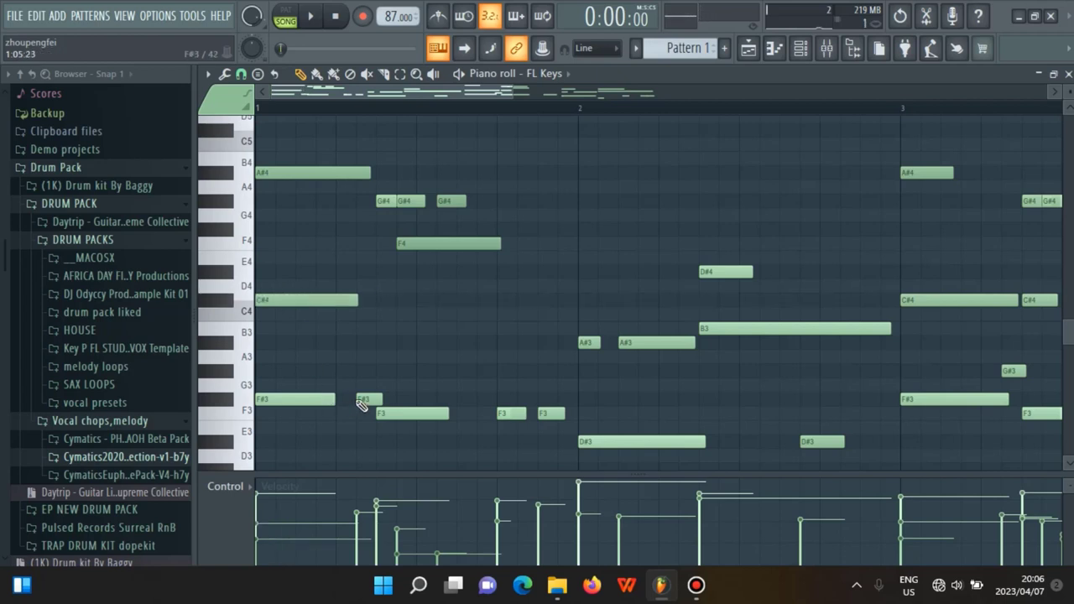
Delete the short F#3 in bar 1, extend the opening chord's notes to where the second chord begins, and play it back
right_click(360, 399)
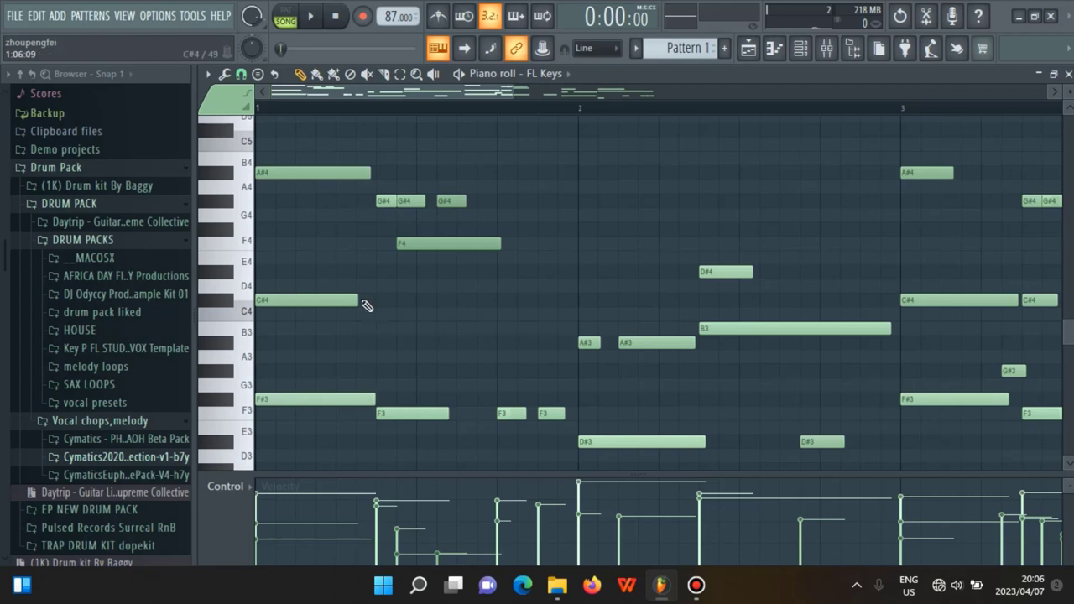
mouse_move(372, 172)
mouse_down()
mouse_move(390, 172)
mouse_move(381, 216)
mouse_up()
click(389, 76)
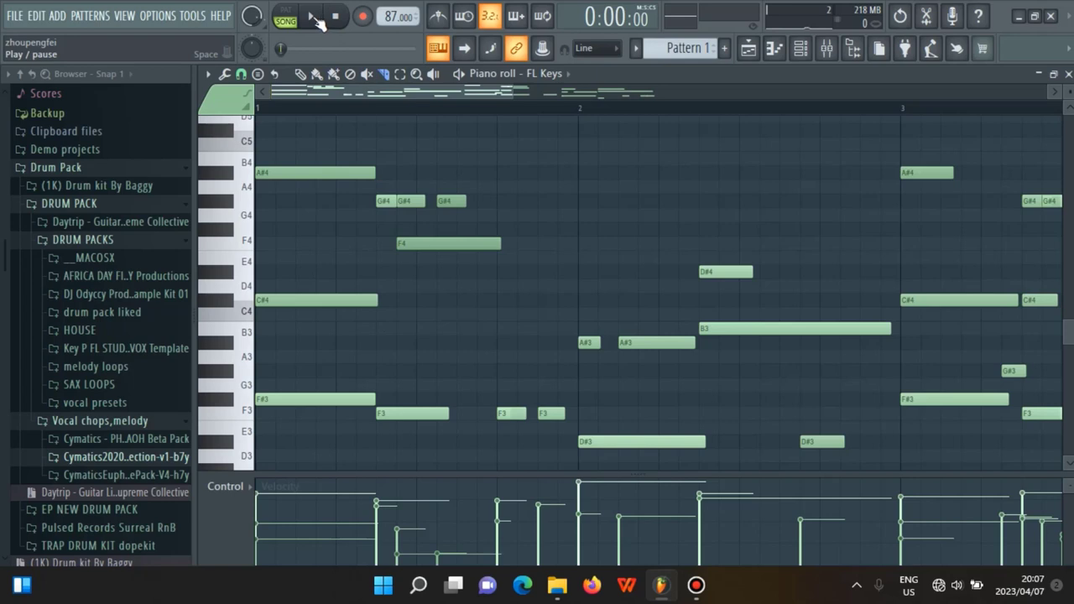
click(309, 19)
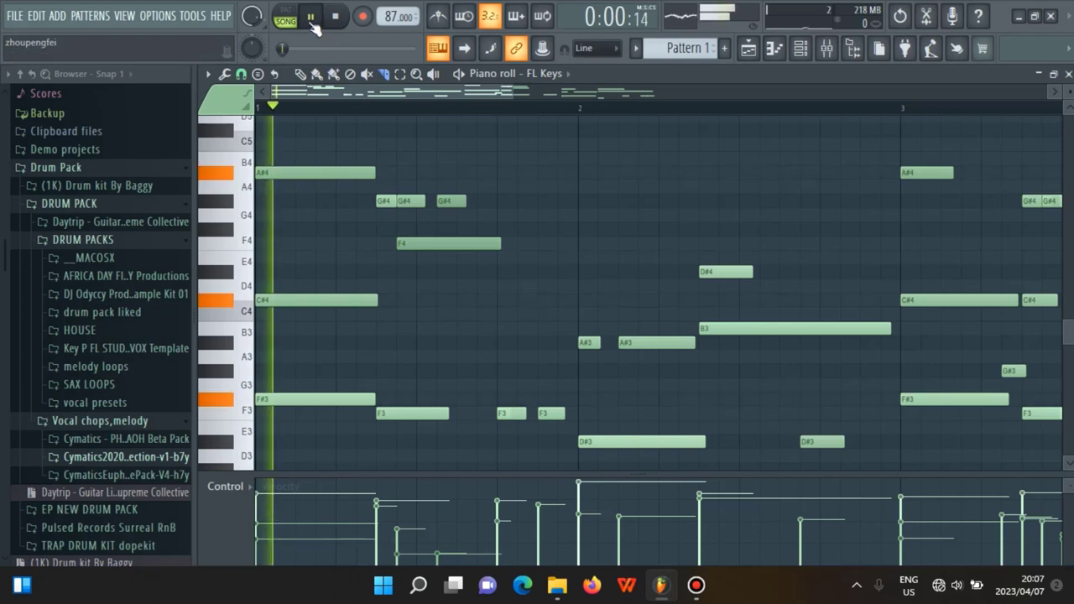
click(335, 16)
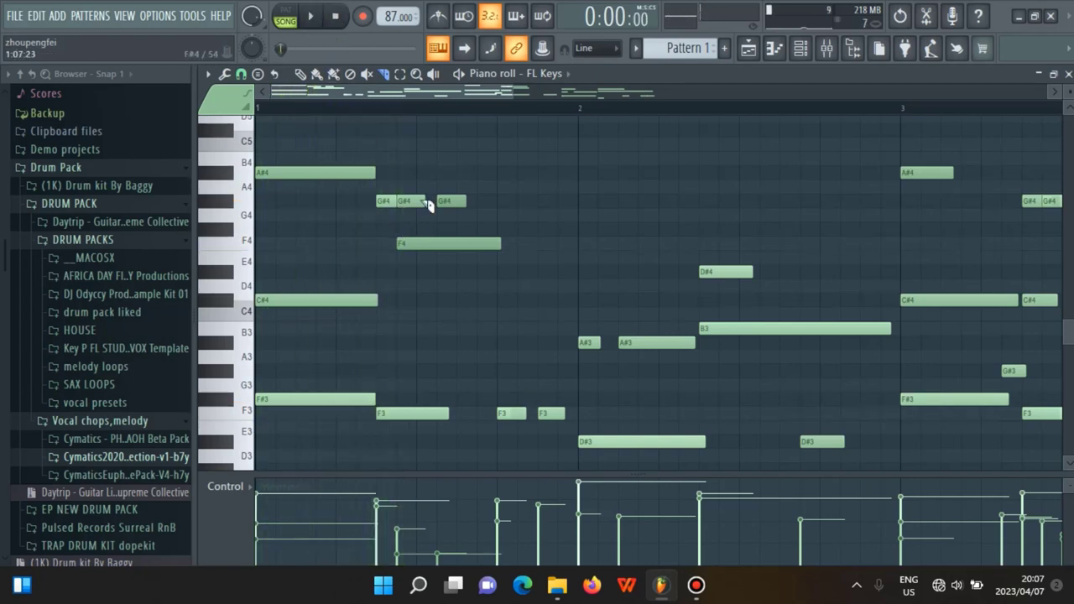
Align bar 1's F4 with the first G#4, delete the other two G#4 notes, and extend the remaining one to about F4's end
click(301, 74)
drag(412, 244, 391, 244)
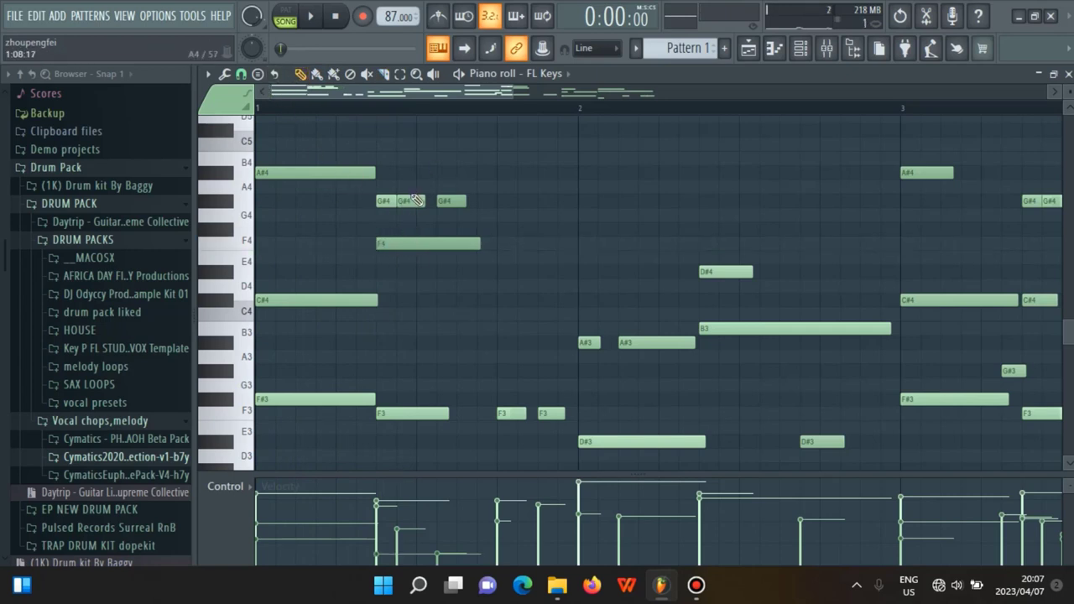
right_click(411, 201)
right_click(452, 200)
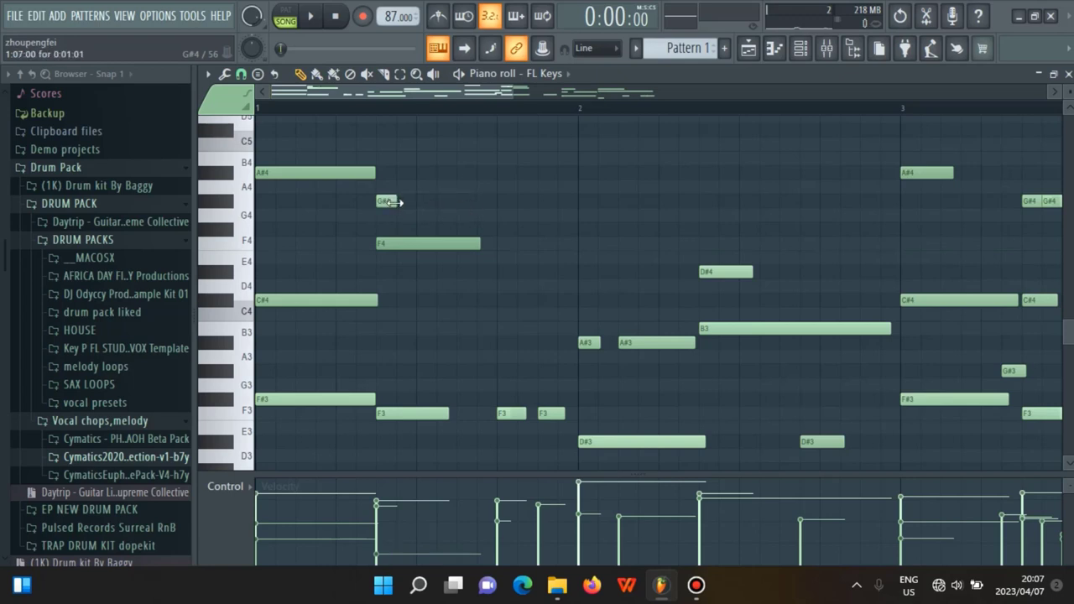
drag(417, 201, 483, 200)
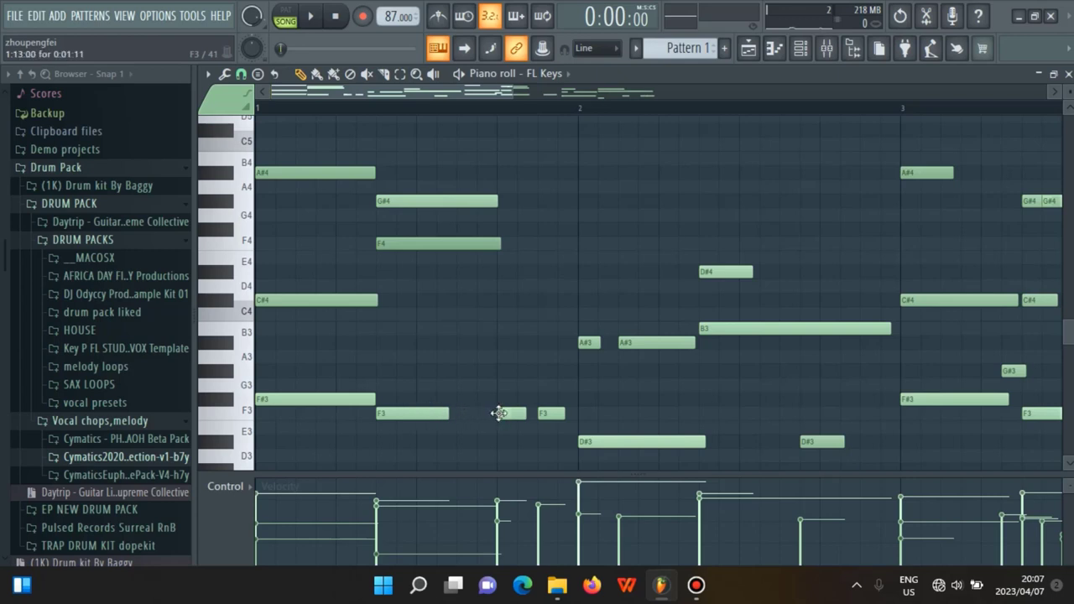
Delete the two short F3 notes in bar 1 and extend the remaining F3 just past the start of bar 2
right_click(547, 413)
right_click(508, 413)
drag(450, 415, 591, 415)
Slice off the uneven ends of bar 1's G#4 and F4 and F3's overhang into bar 2, and play back the result
drag(501, 174, 499, 364)
key(Delete)
scroll(597, 357, down, 1)
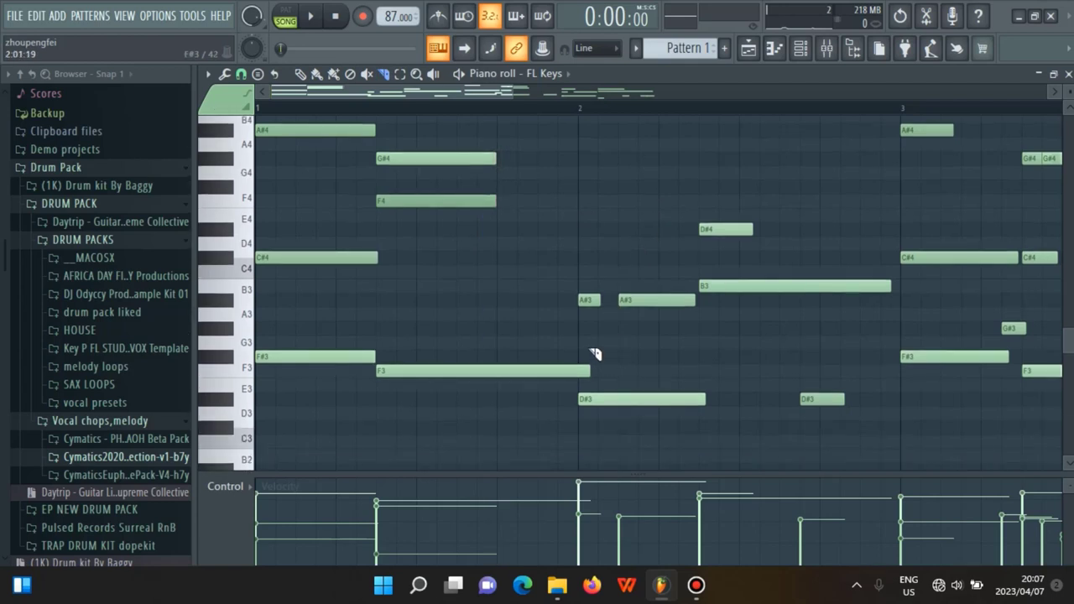
drag(585, 386, 585, 409)
key(Delete)
scroll(384, 183, up, 1)
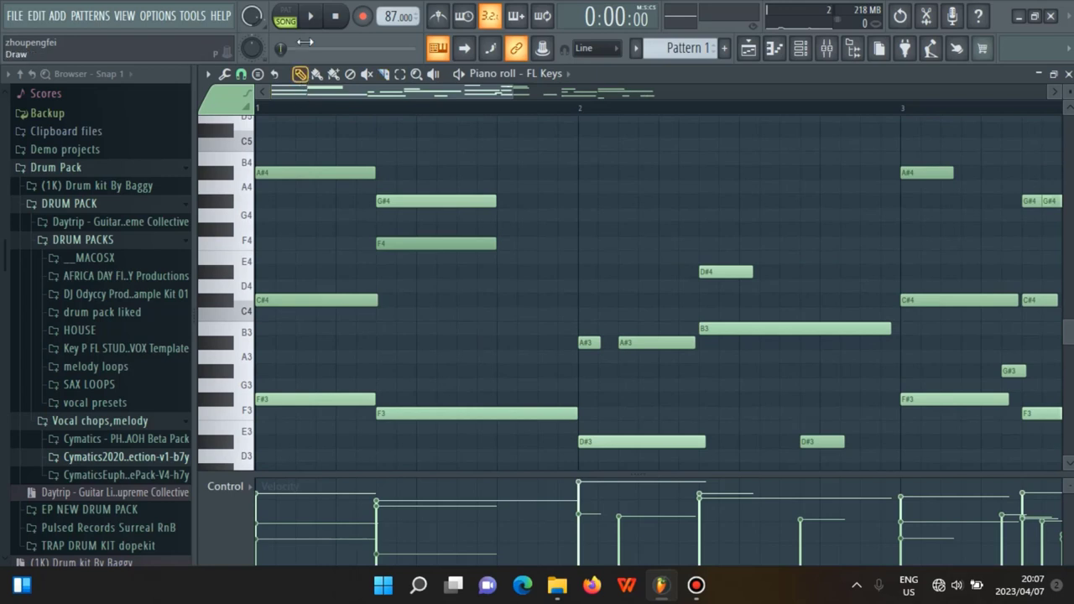
click(311, 21)
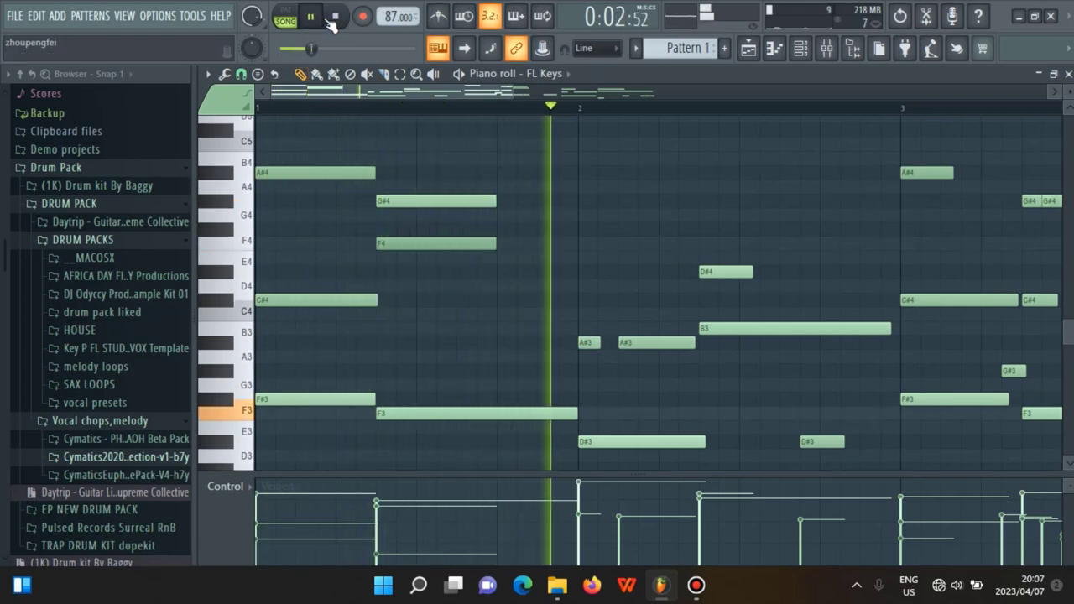
key(space)
Lower the velocity of the D#3 note at the start of bar 2 to about that of the A#3 above it
scroll(633, 283, down, 4)
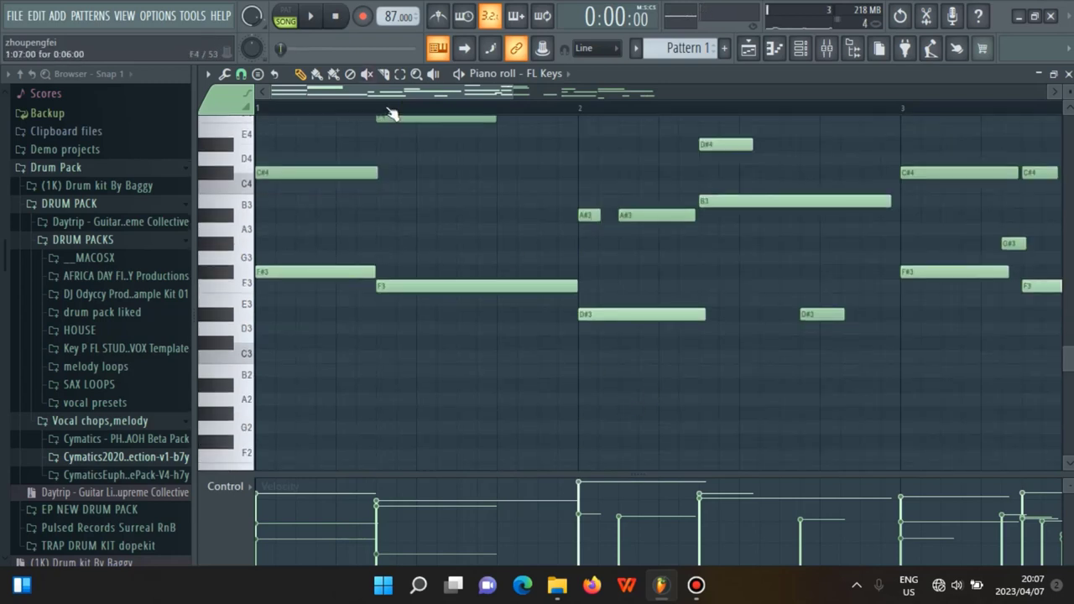
click(403, 79)
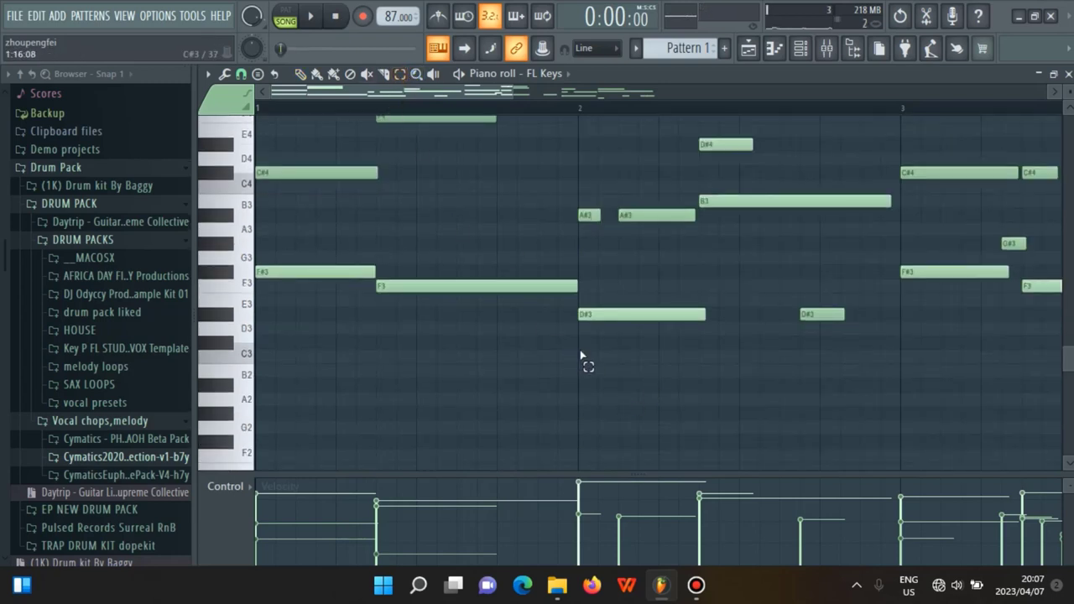
click(619, 315)
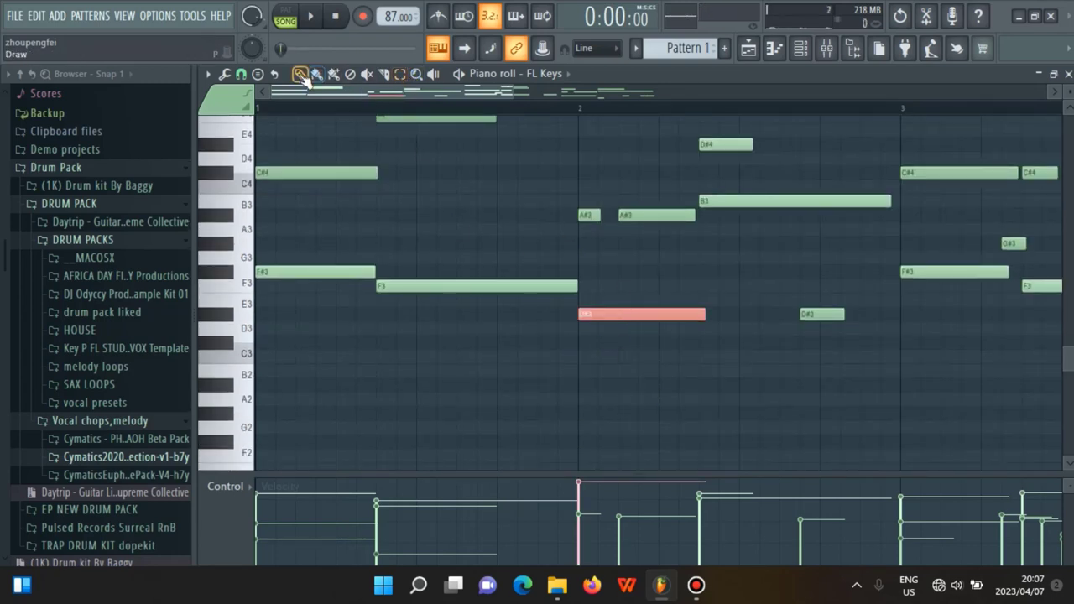
drag(578, 487, 578, 510)
scroll(647, 407, up, 3)
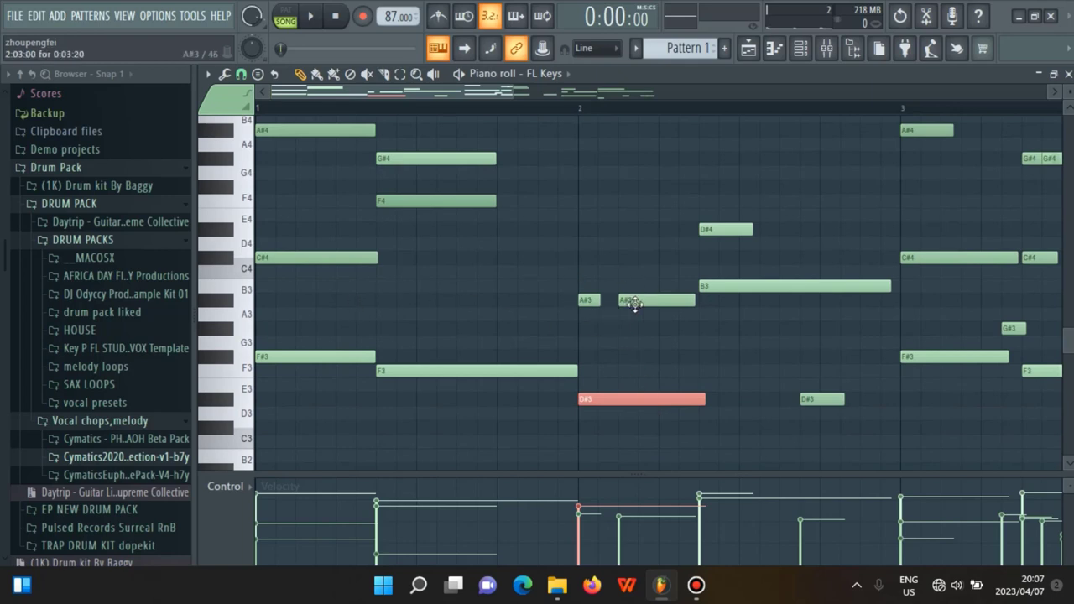
Delete bar 2's second A#3, extend the first one, and slice off its end and D#3's end where B3 begins
right_click(634, 304)
drag(599, 300, 703, 307)
scroll(680, 376, down, 3)
scroll(711, 365, up, 3)
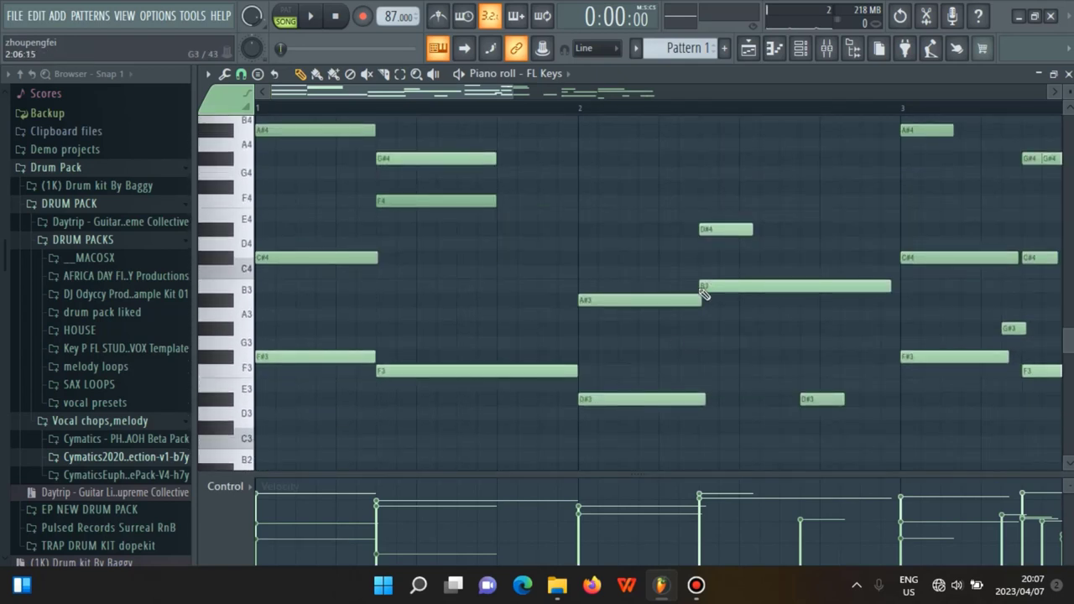
click(383, 74)
drag(703, 181, 709, 440)
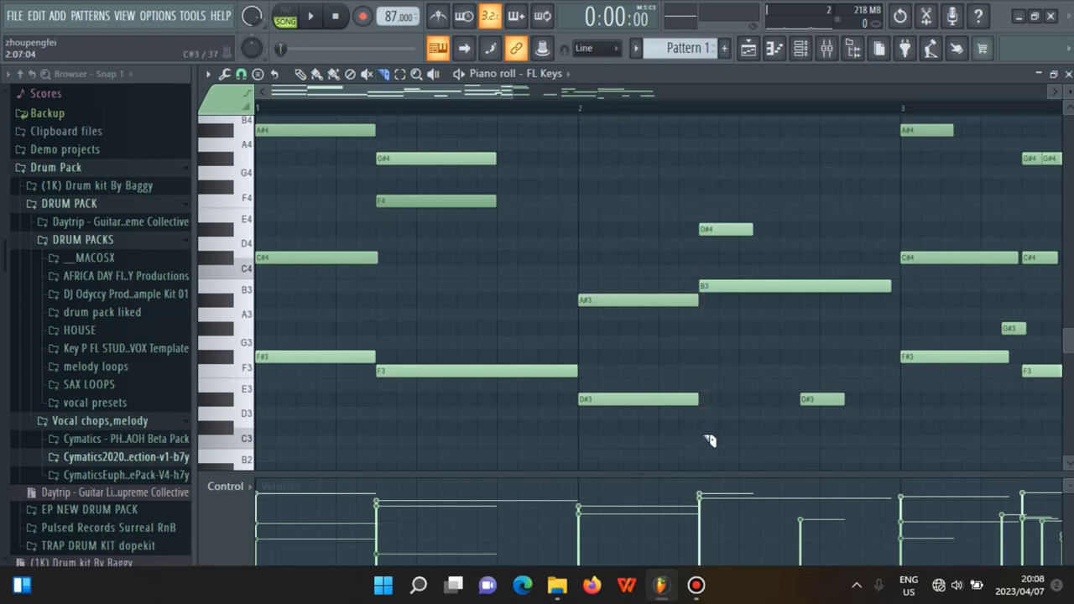
Move bar 2's last D#3 to B3's start, extend it, B3 and D#4 past bar 3's start, and slice off the overhang
click(300, 74)
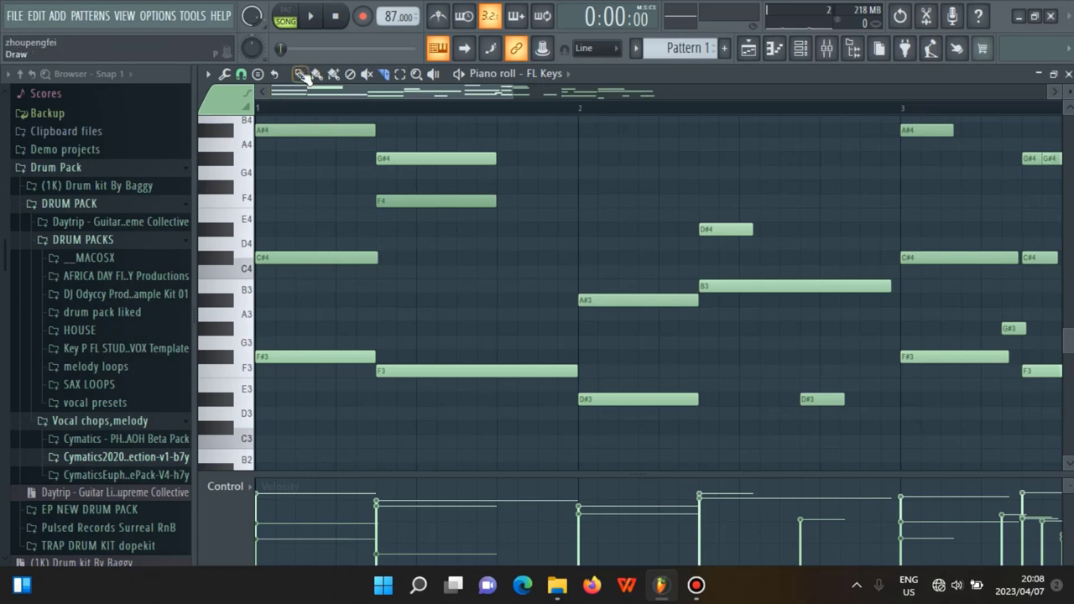
drag(812, 400, 904, 389)
drag(887, 285, 908, 285)
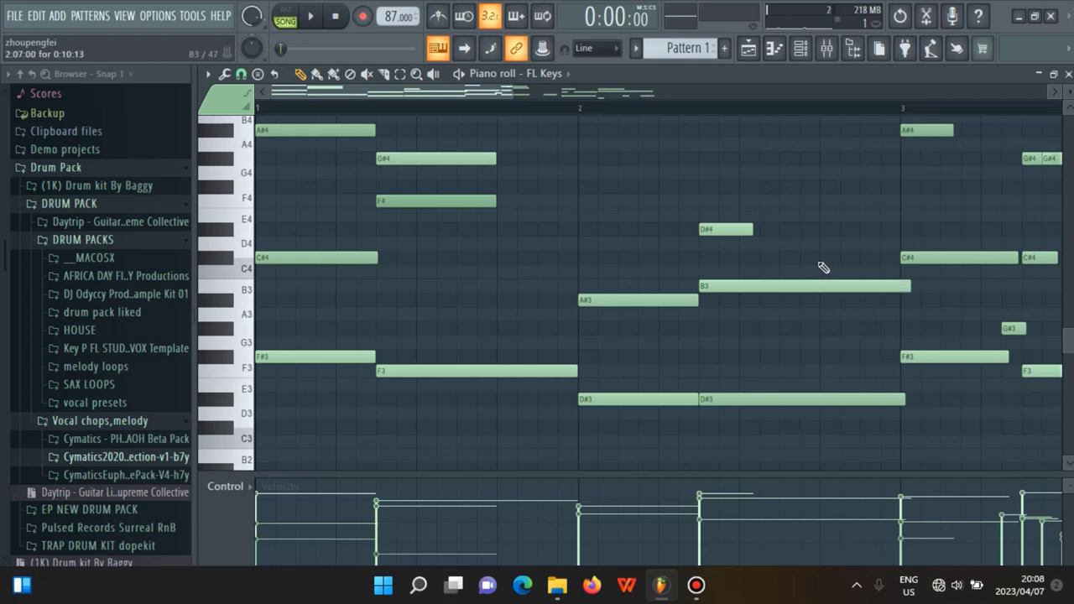
click(383, 74)
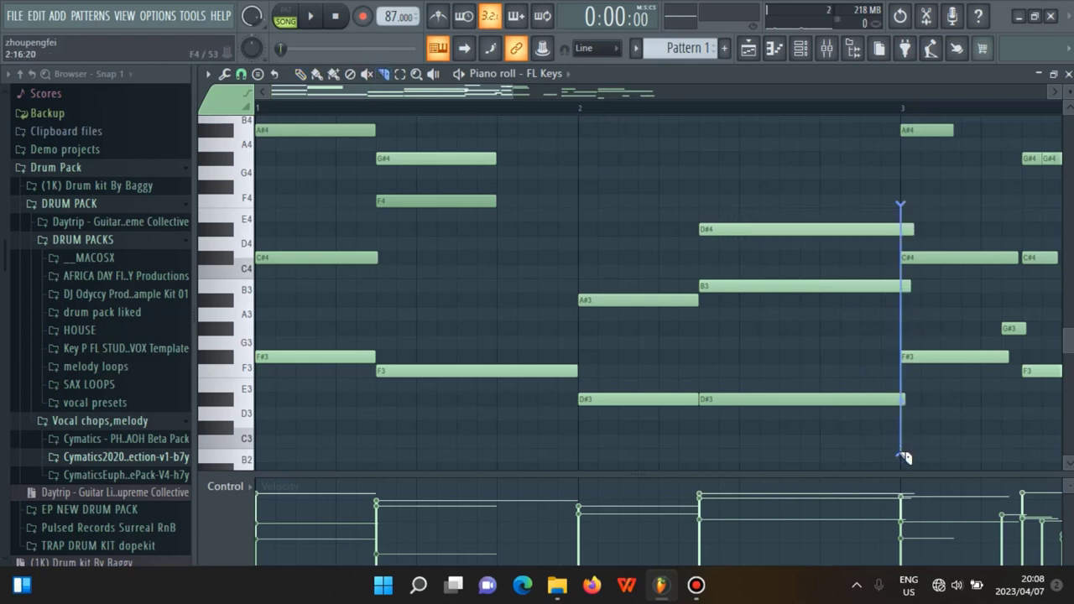
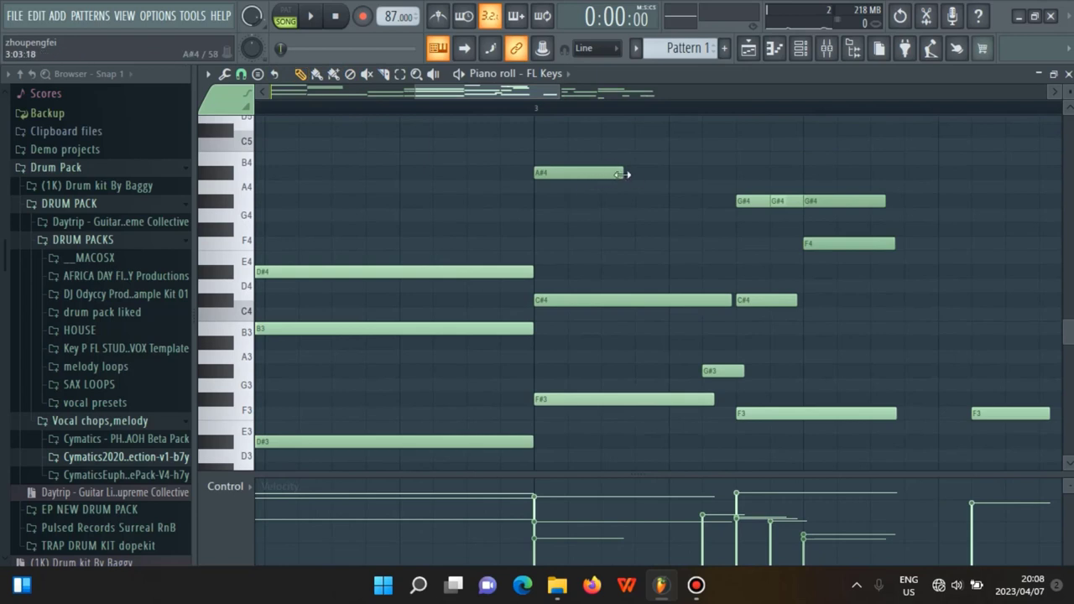
Even out bar 3's first A#4, C#4 and F#3 to end where G#4 begins, and move G#3 to start with F3
drag(622, 175, 723, 174)
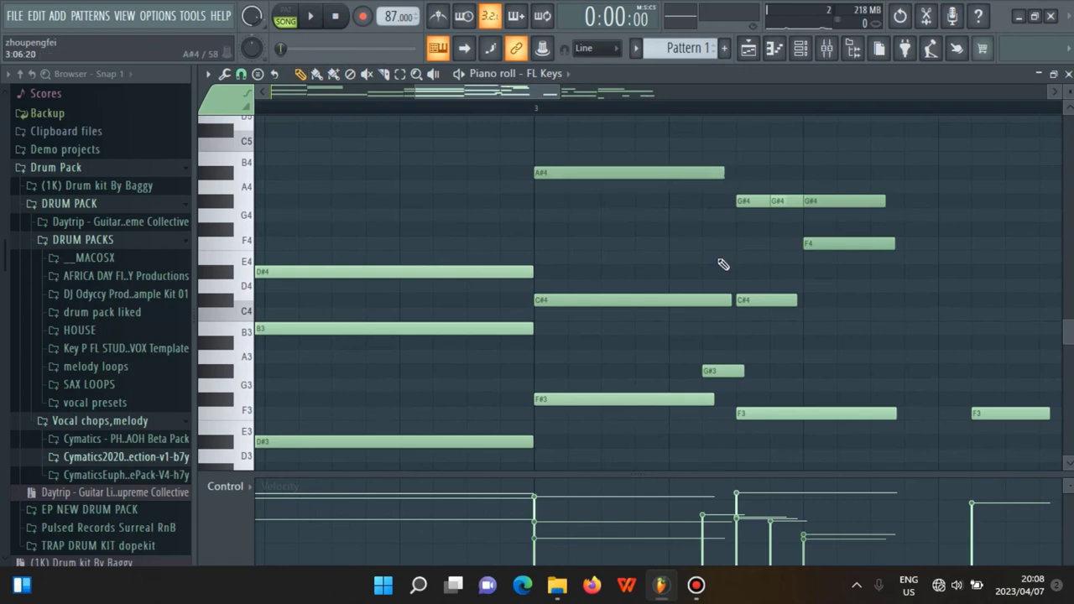
drag(717, 371, 751, 371)
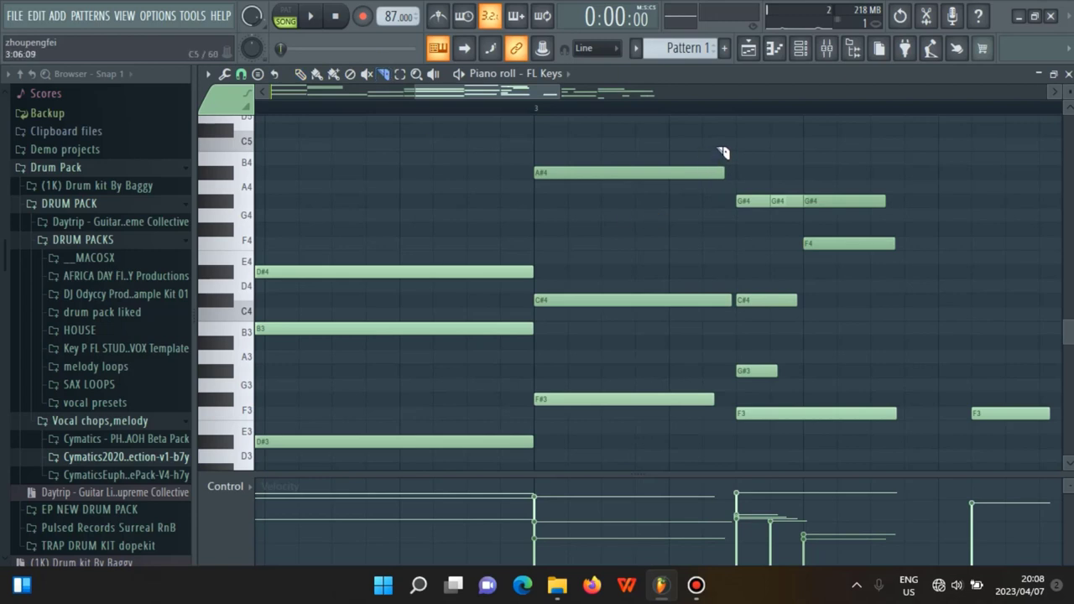
drag(701, 151, 705, 431)
click(299, 76)
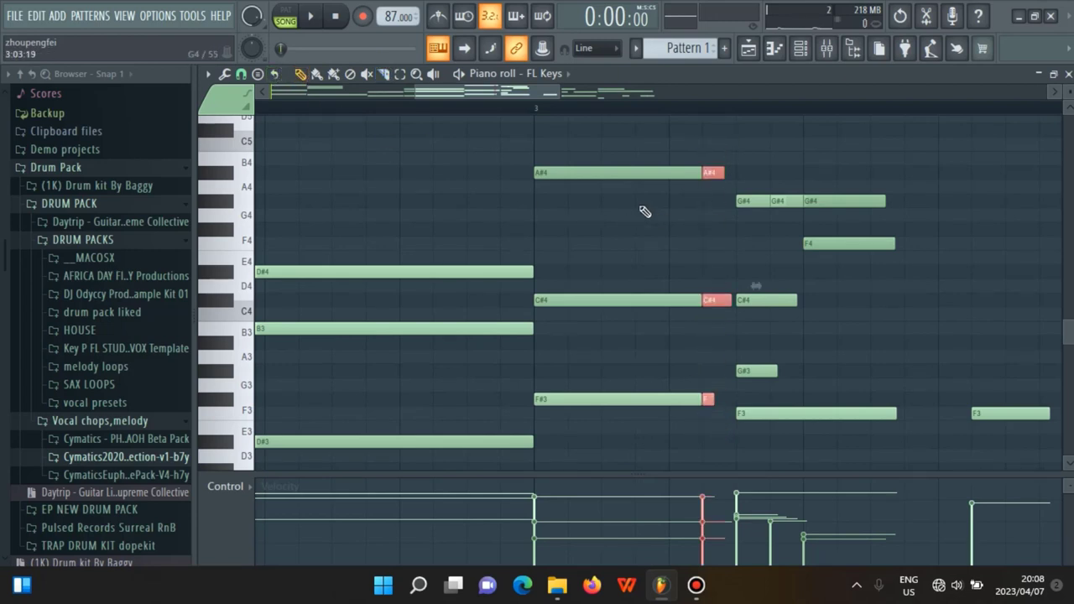
right_click(710, 172)
right_click(713, 299)
right_click(710, 400)
drag(699, 169, 729, 169)
drag(700, 400, 735, 400)
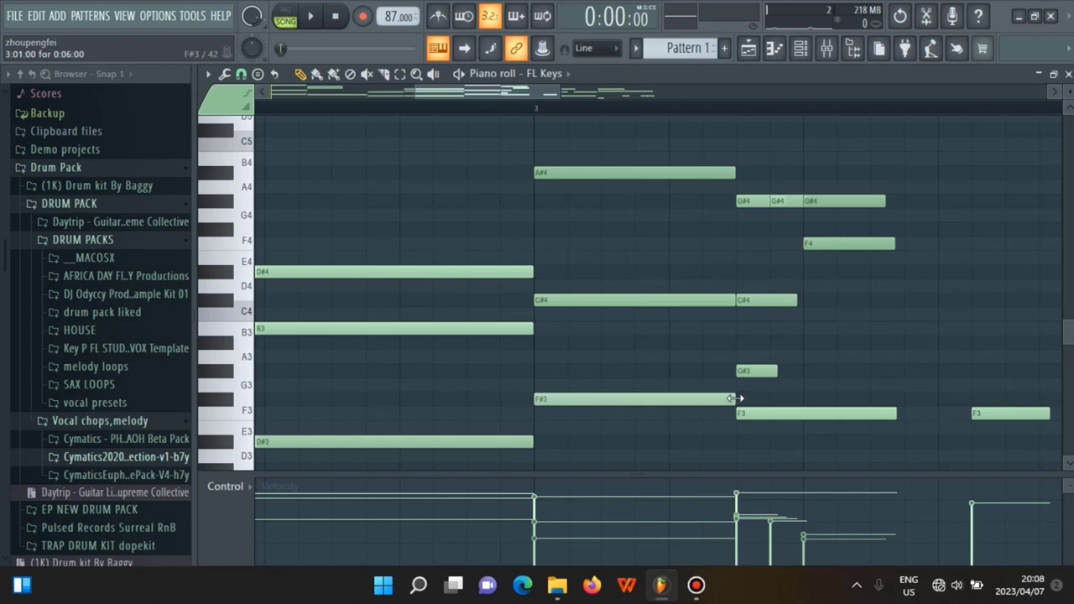
Extend bar 3's G#3, F3 and first G#4, and delete the two G#4 notes after it
scroll(839, 362, down, 2)
drag(778, 329, 911, 329)
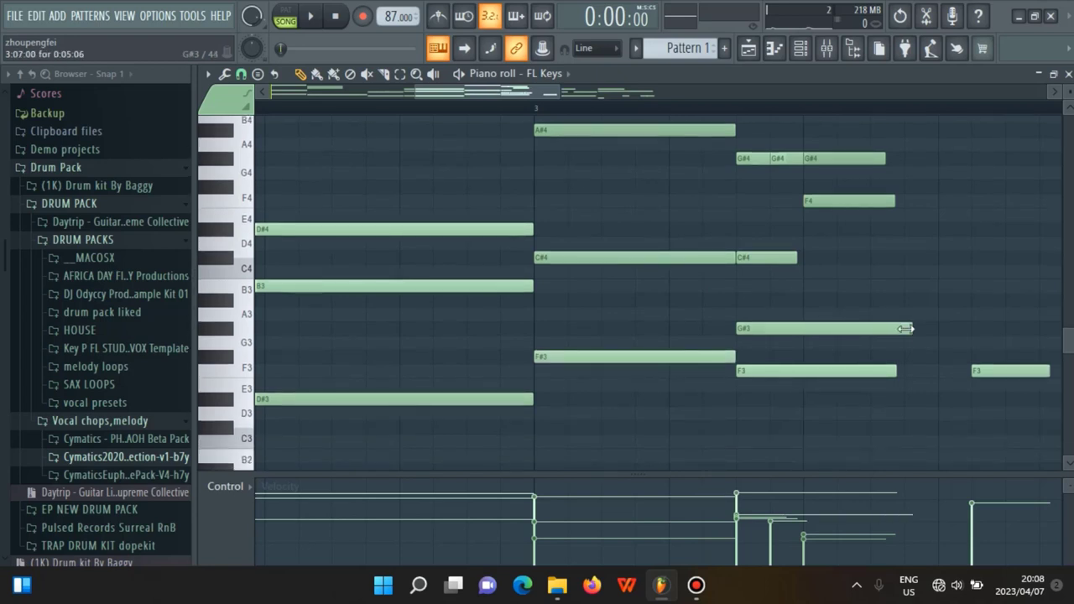
drag(892, 372, 925, 372)
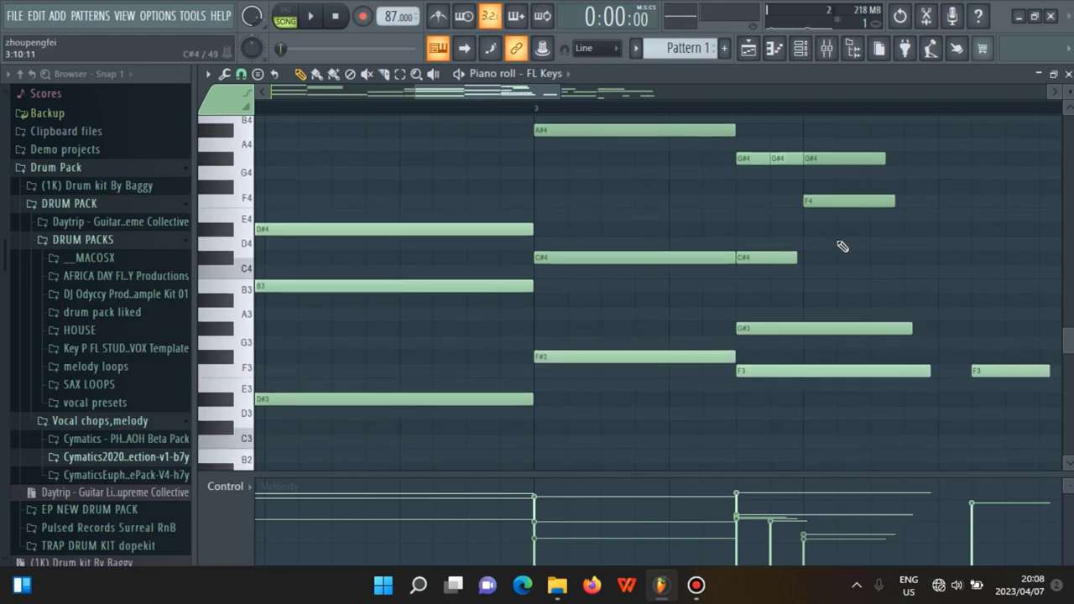
drag(769, 158, 919, 160)
right_click(789, 158)
right_click(831, 159)
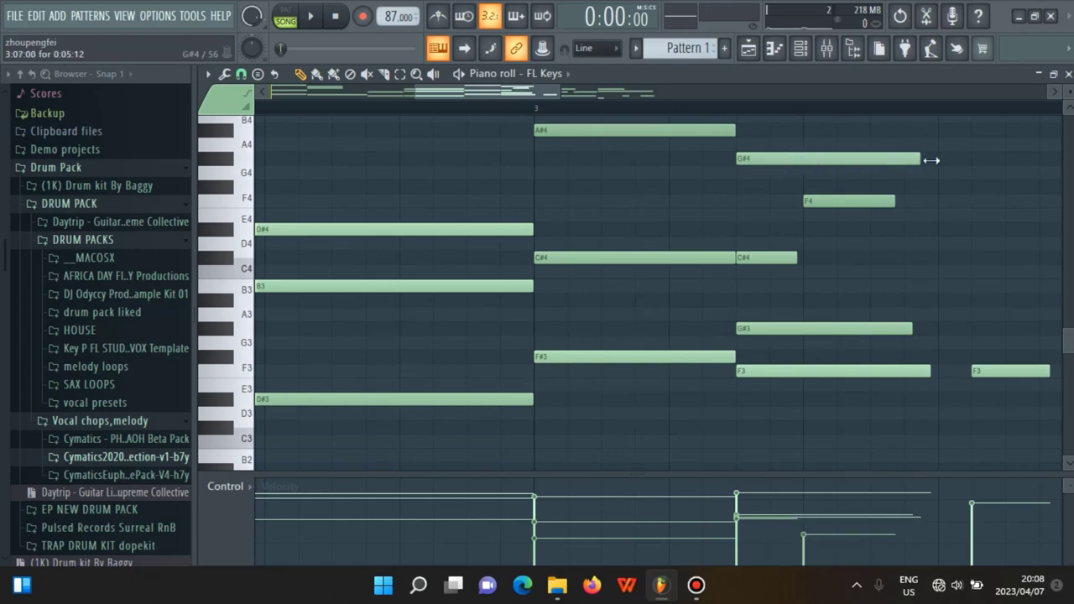
Align F4 with the start of bar 3's second chord, extend it and C#4, and slice off the chord's uneven ends
drag(835, 204, 777, 207)
drag(797, 258, 932, 258)
drag(826, 201, 929, 209)
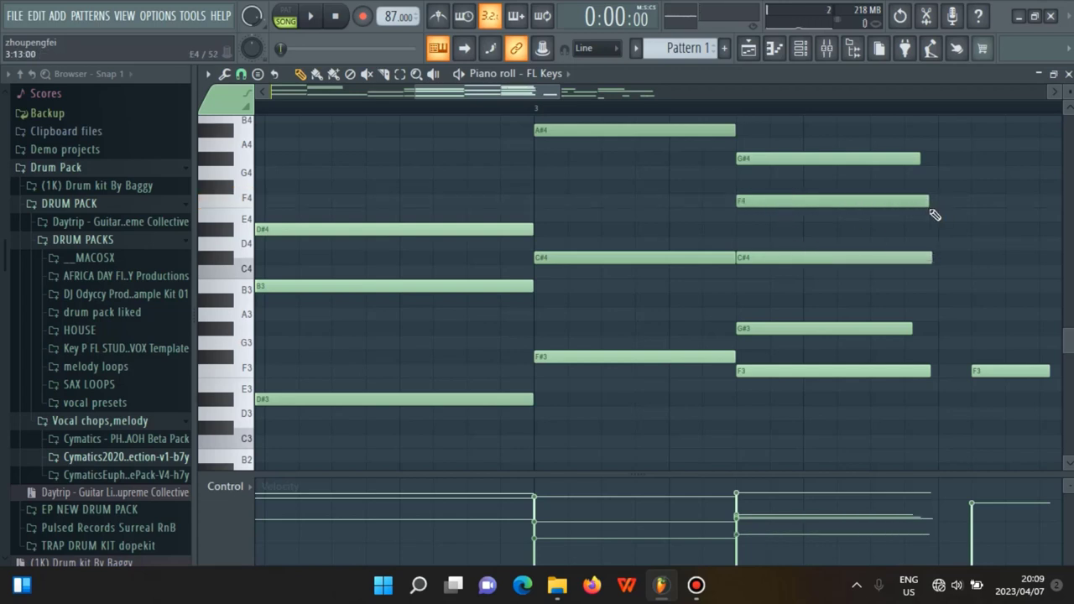
click(384, 74)
drag(912, 141, 920, 422)
key(Delete)
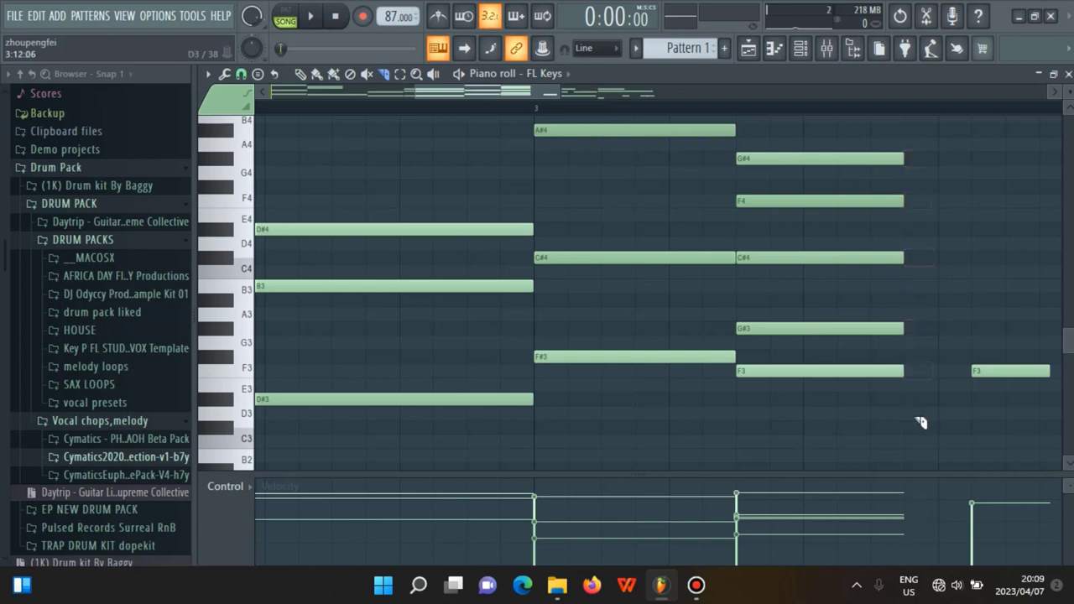
Select the five notes of bar 3's second chord, lengthen them together by one step, and play back the result
drag(859, 445, 851, 160)
key(p)
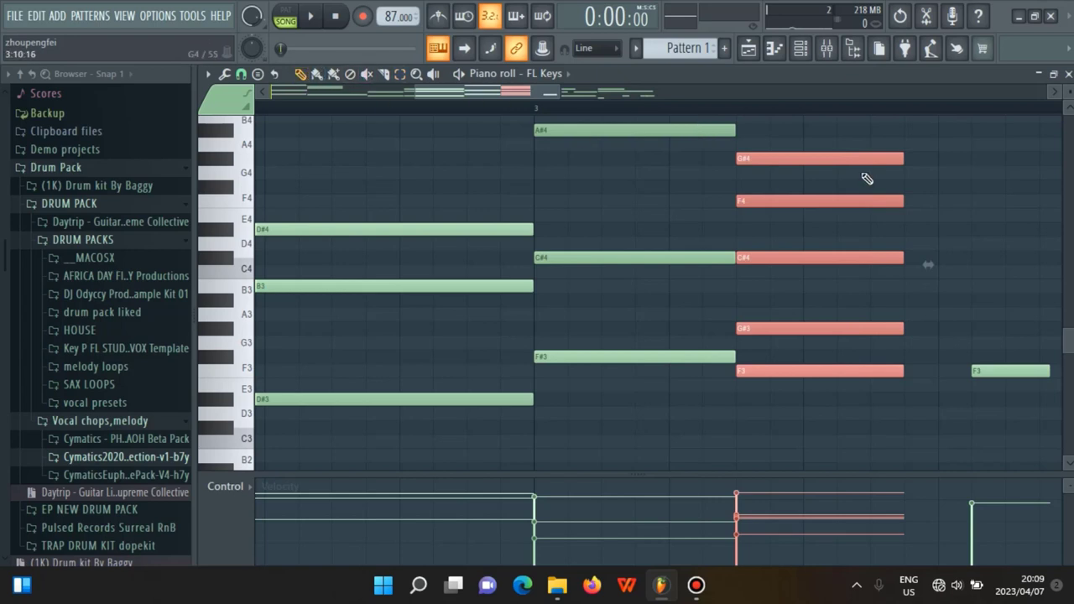
drag(926, 158, 960, 159)
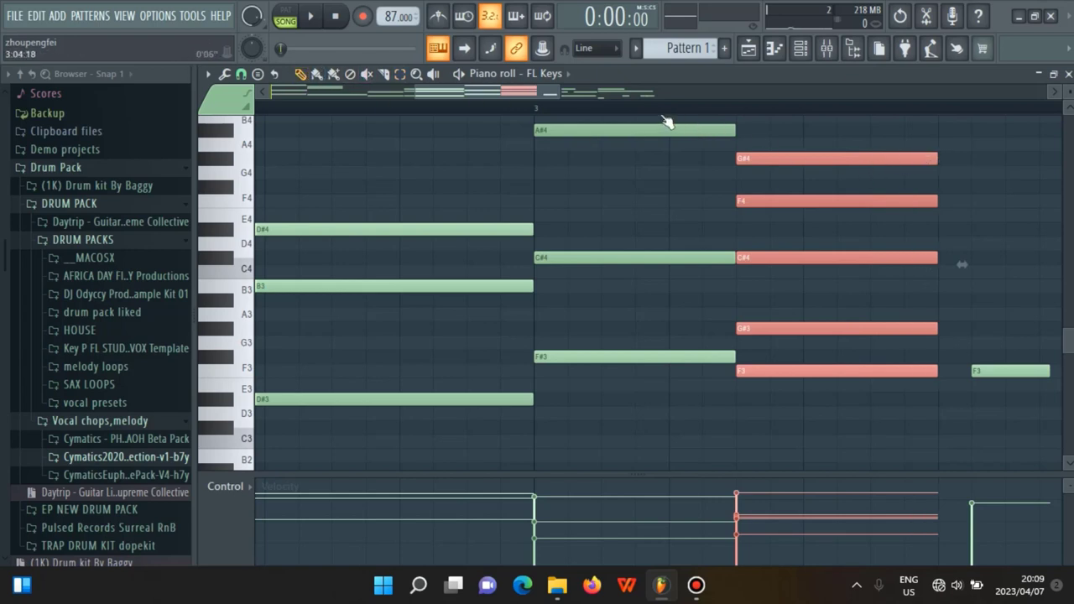
key(space)
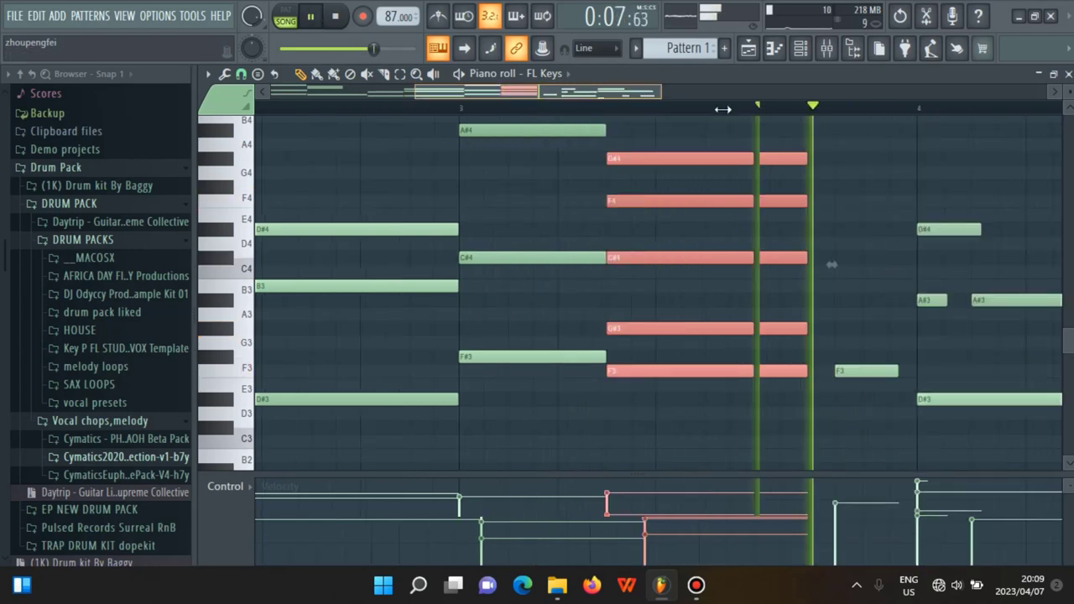
click(338, 16)
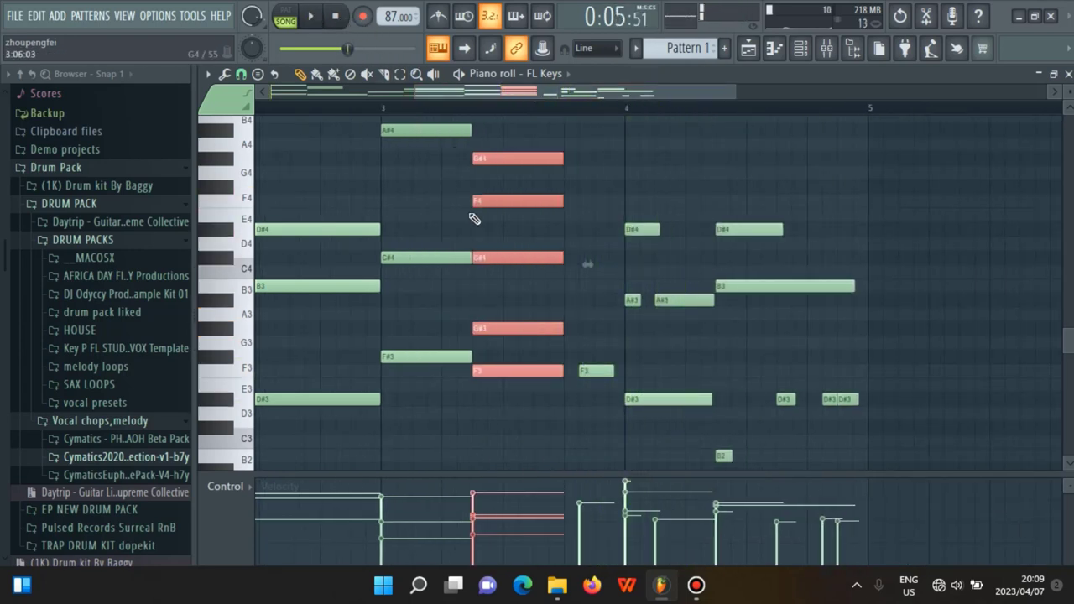
Mute F4 and G#3 in bar 3's second chord to hear the chord without them during playback
click(367, 74)
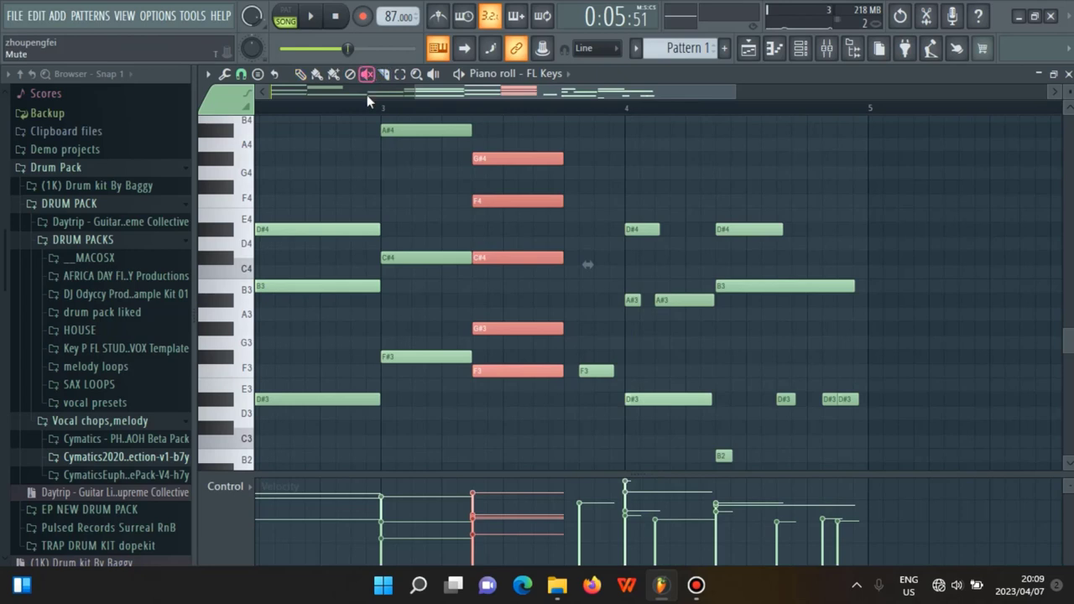
click(498, 234)
click(488, 203)
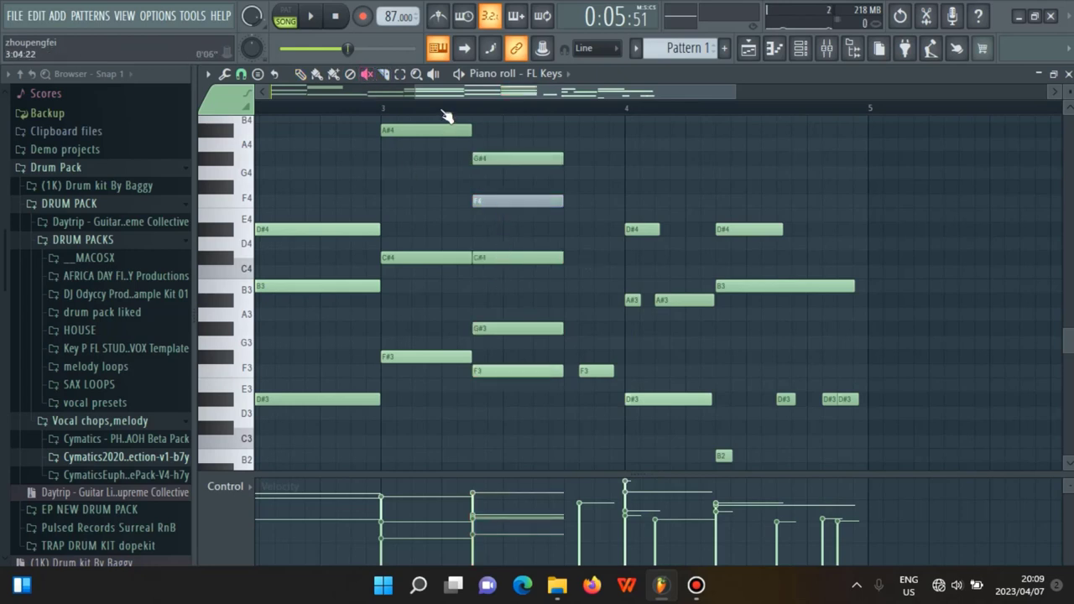
scroll(327, 47, up, 2)
click(312, 16)
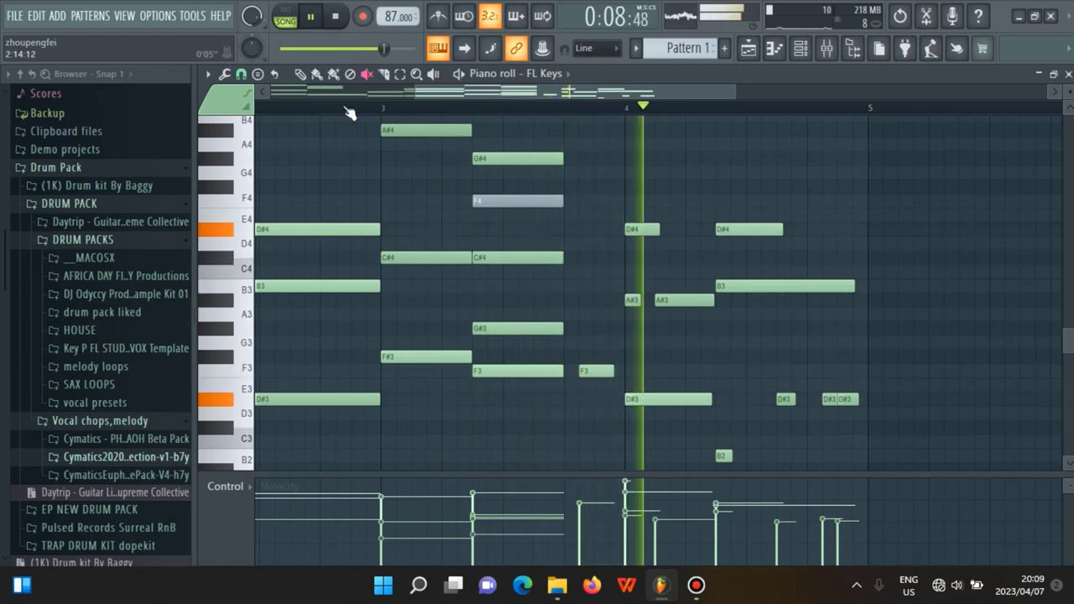
click(479, 329)
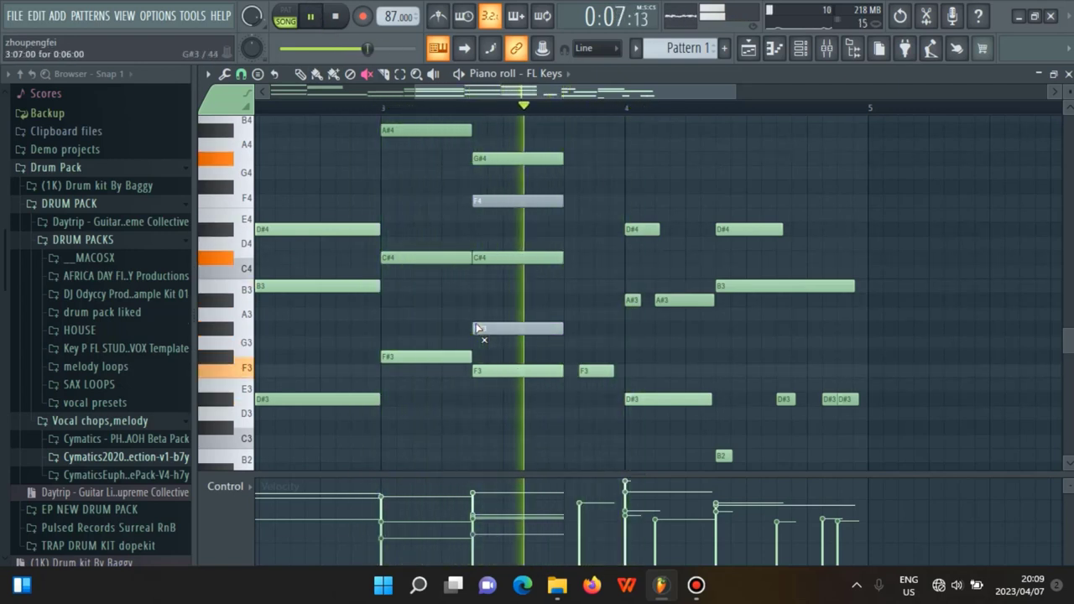
key(space)
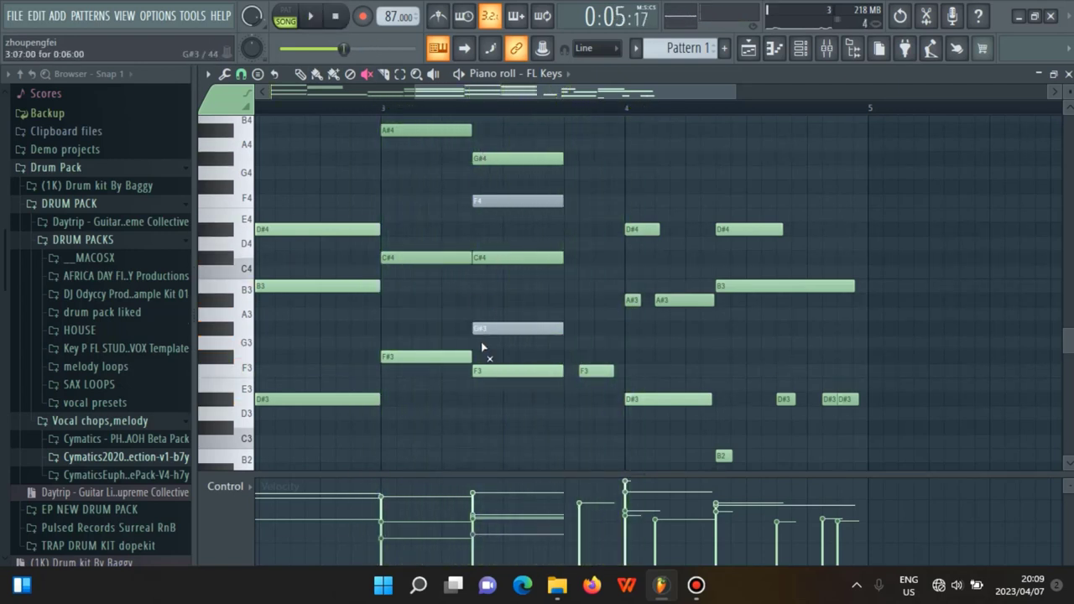
Delete the muted F4 and G#3 notes from bar 3's second chord
key(d)
click(477, 202)
click(503, 328)
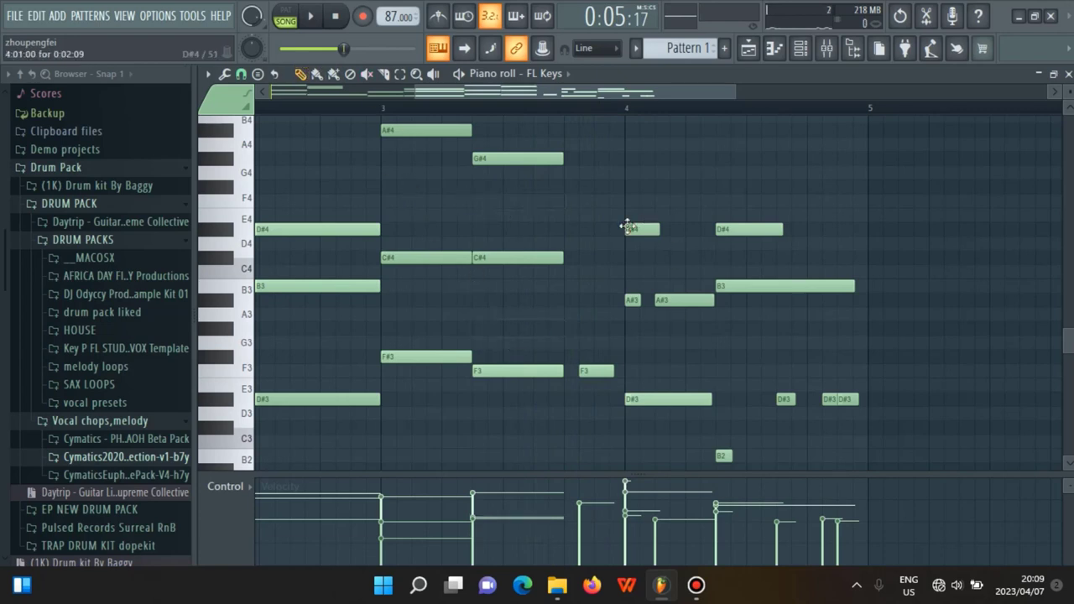
Join bar 3's short F3 directly to the end of the longer F3 and extend it just past bar 4's start
scroll(710, 331, down, 3)
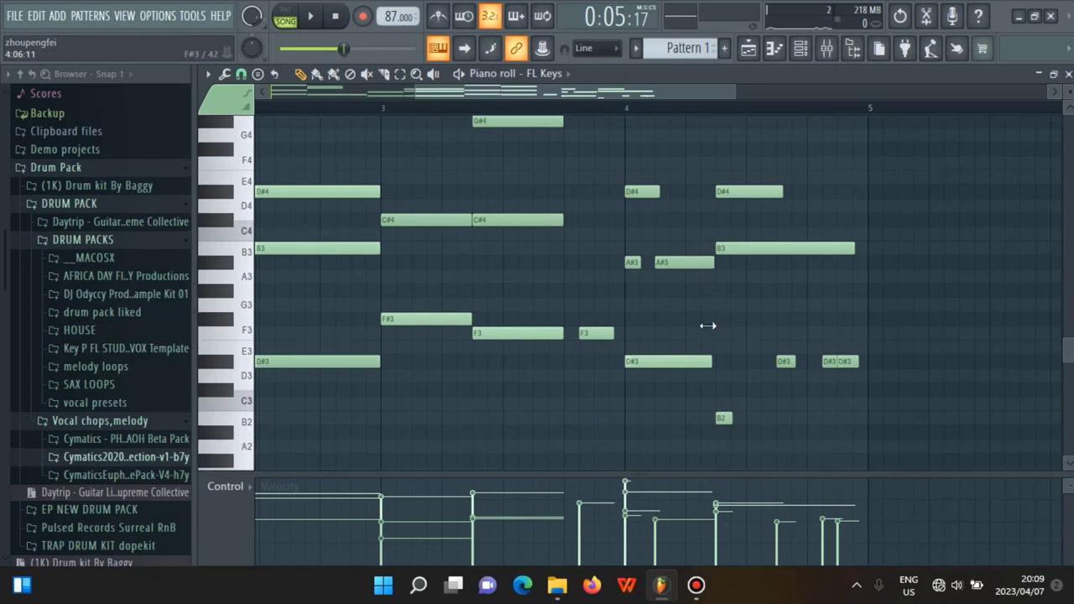
drag(643, 96, 651, 95)
scroll(794, 209, up, 4)
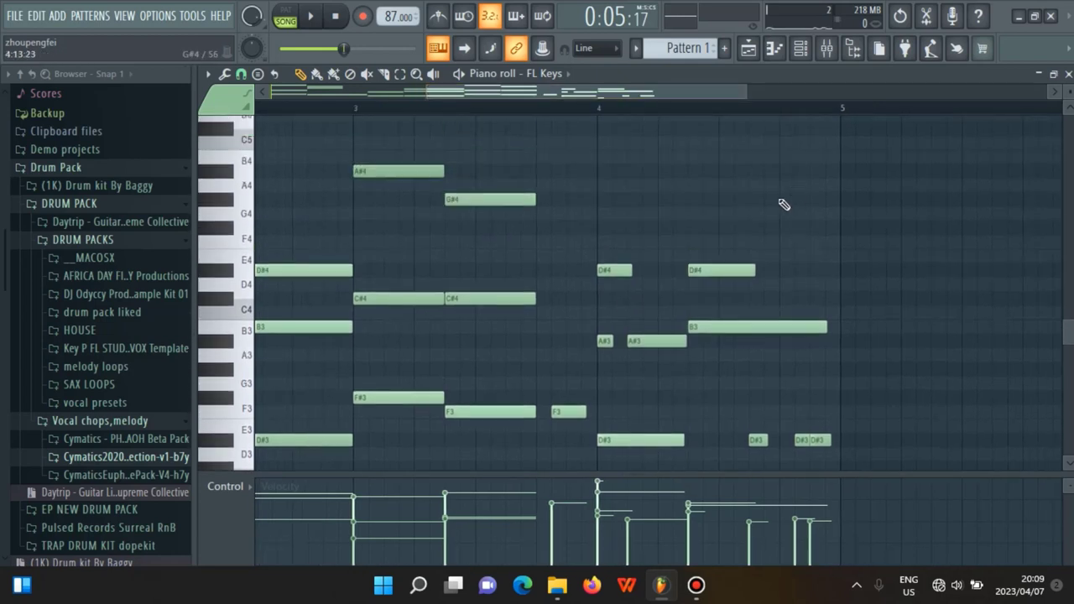
drag(728, 94, 766, 95)
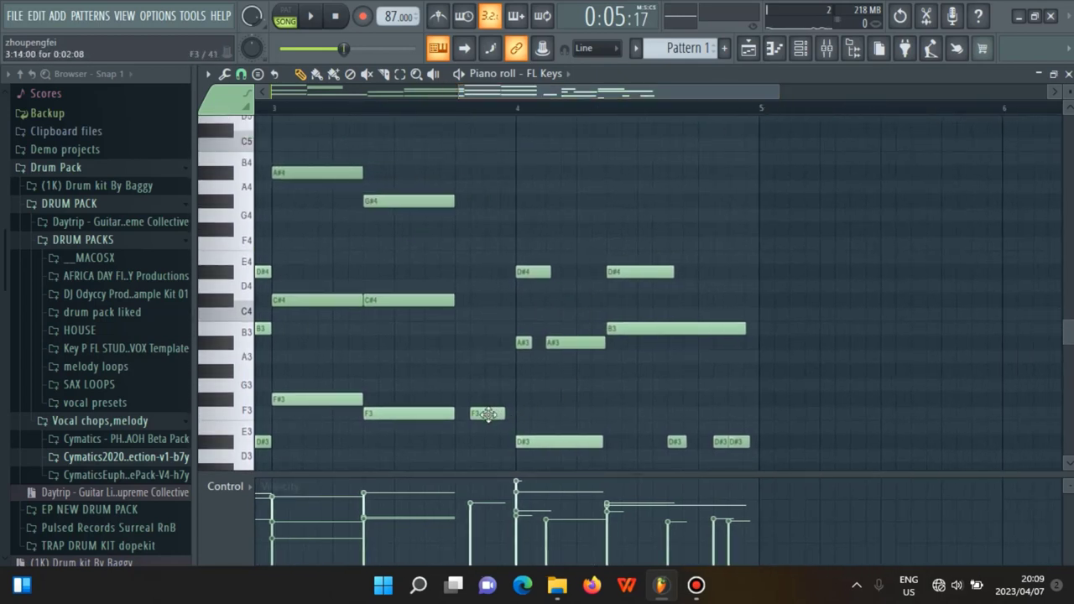
drag(487, 415, 520, 417)
Delete bar 4's second A#3, extend the first chord's A#3, D#4 and D#3 to B3's start, and slice off the overhang
right_click(560, 346)
drag(531, 343, 604, 343)
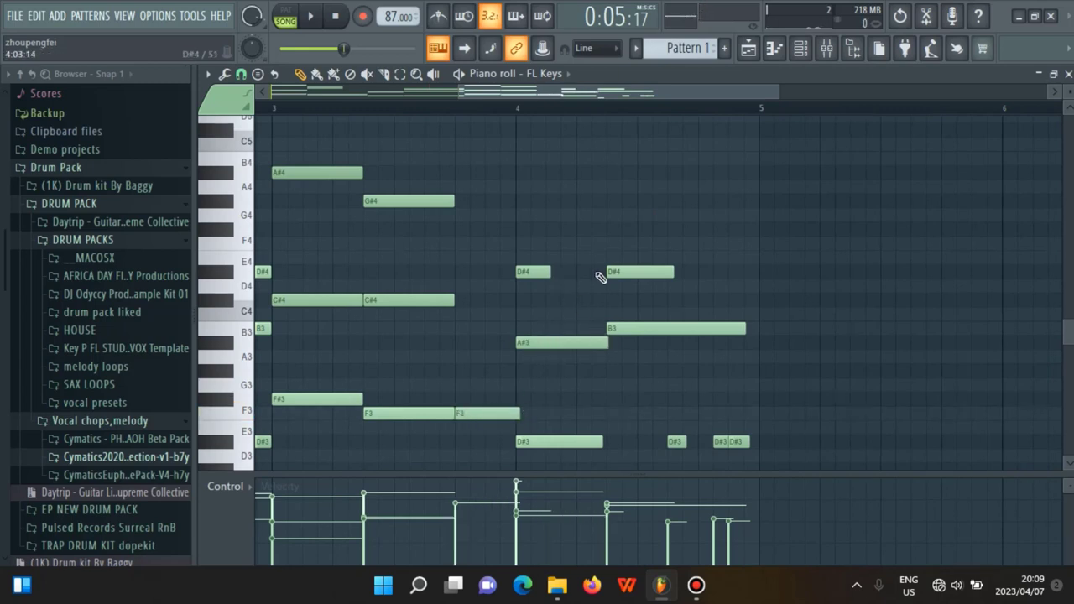
drag(551, 273, 603, 281)
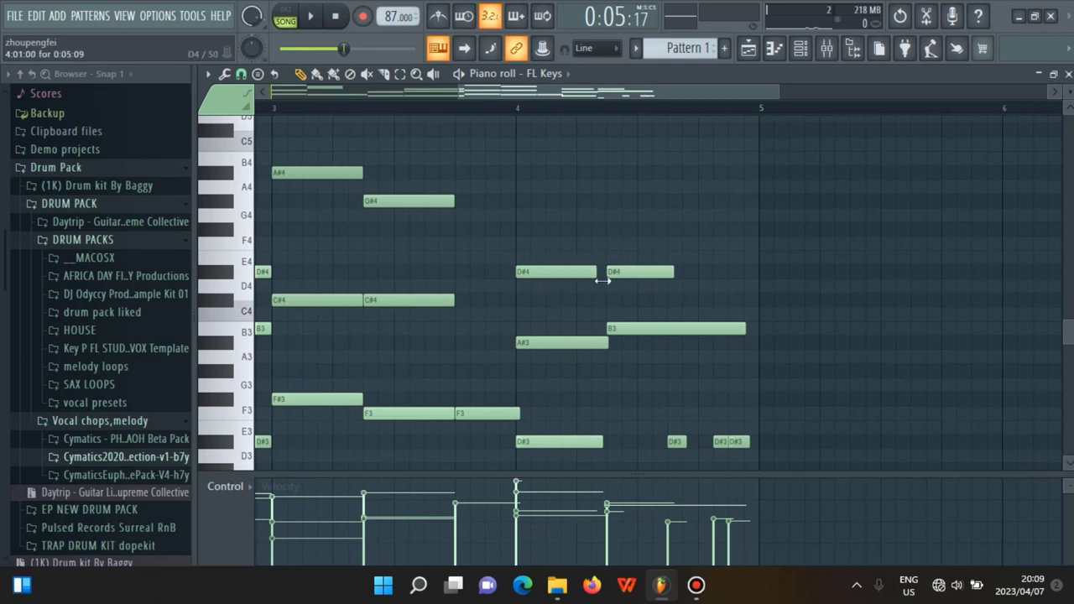
click(384, 74)
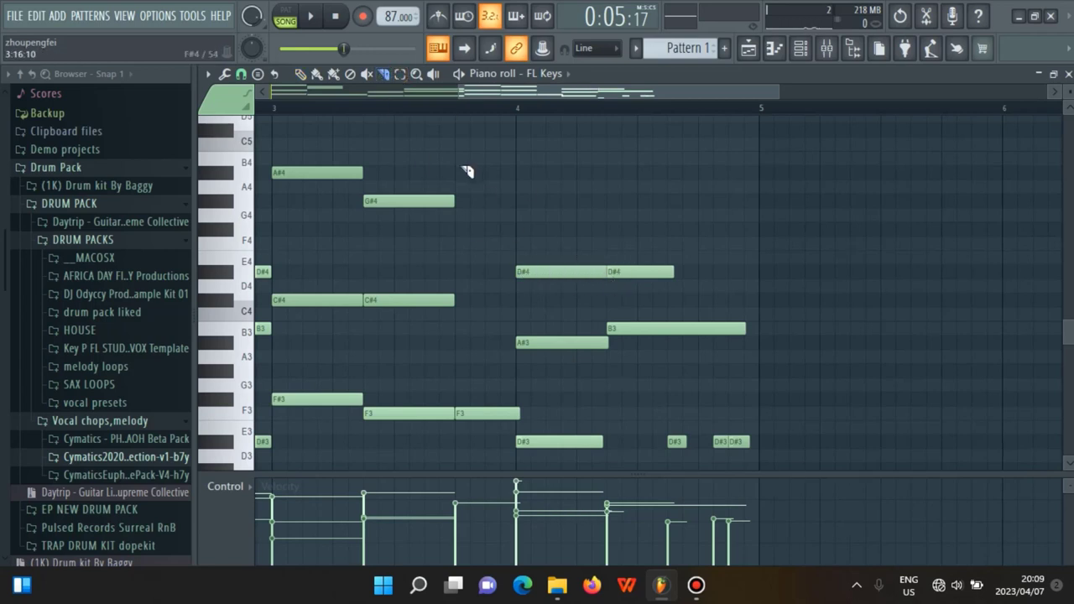
drag(612, 239, 618, 492)
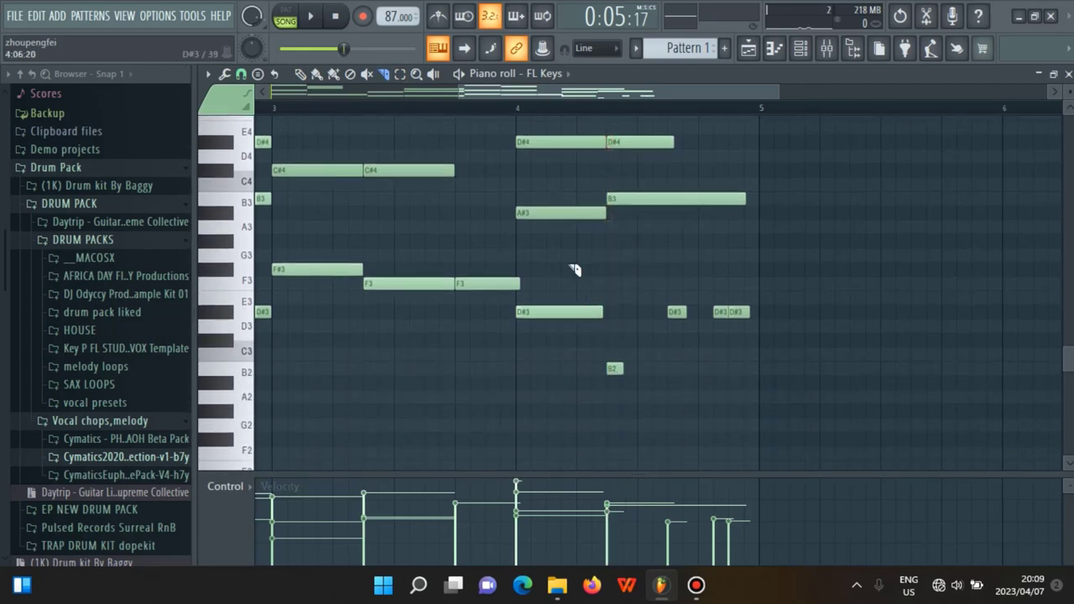
key(p)
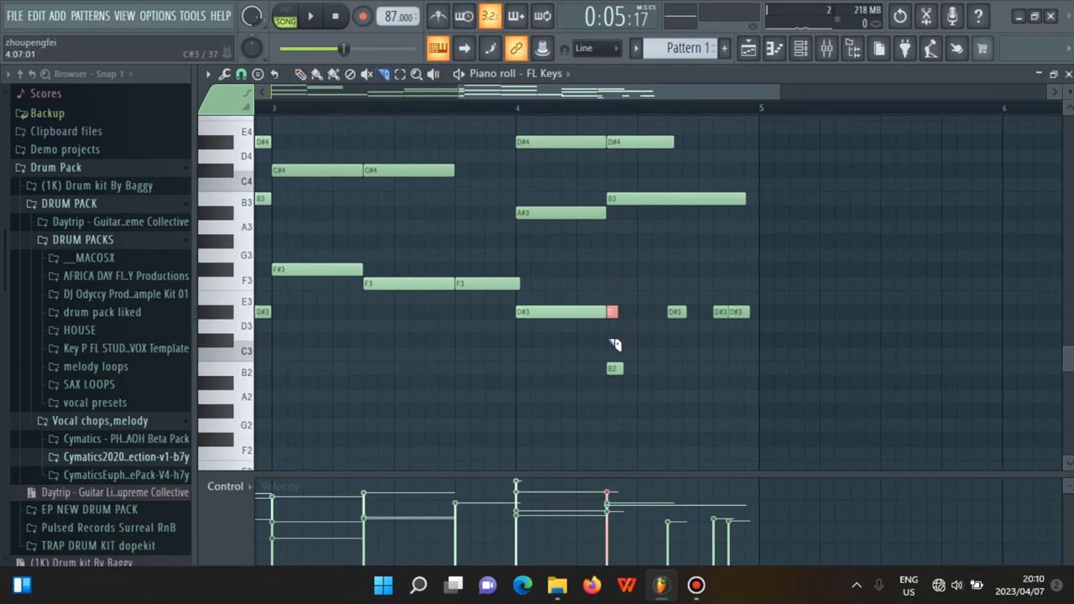
Extend bar 4's B2 to bar 5, delete the last two short D#3 notes, and stretch the remaining short one to match B2
scroll(615, 344, up, 2)
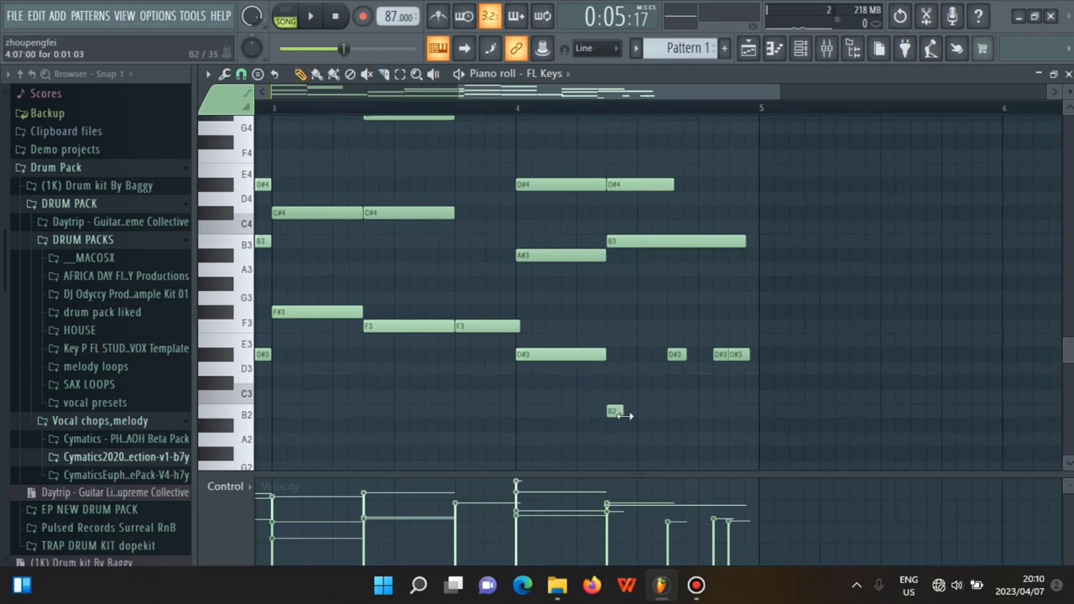
drag(641, 413, 760, 414)
right_click(720, 355)
right_click(730, 356)
drag(676, 355, 622, 354)
drag(689, 350, 762, 359)
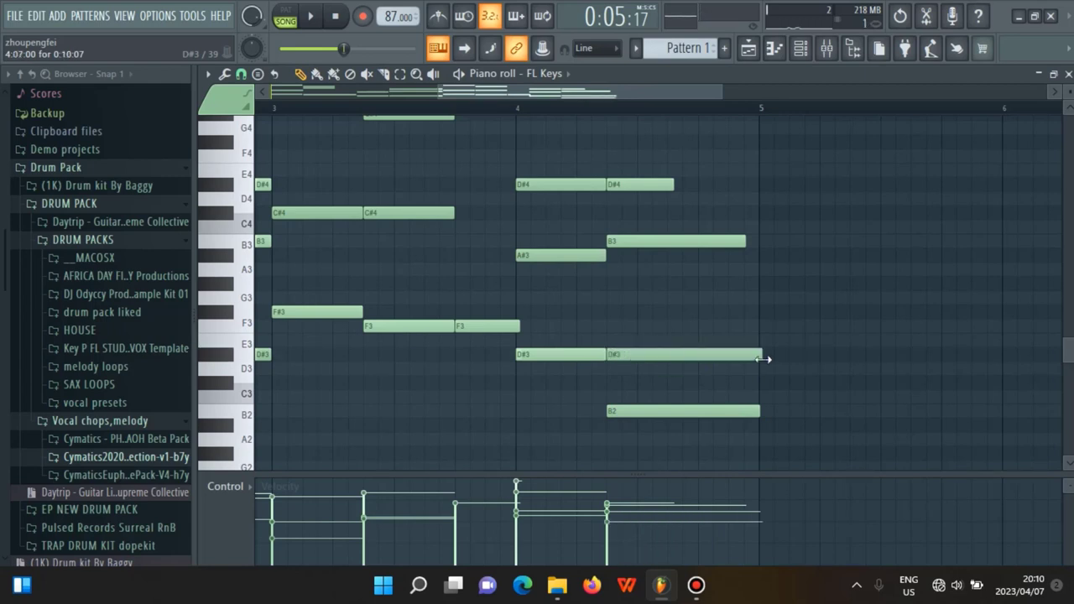
Extend bar 4's second D#4 and B3 to the start of bar 5 and slice off the second chord's overhang
drag(712, 191, 760, 188)
drag(770, 245, 779, 244)
drag(759, 161, 774, 447)
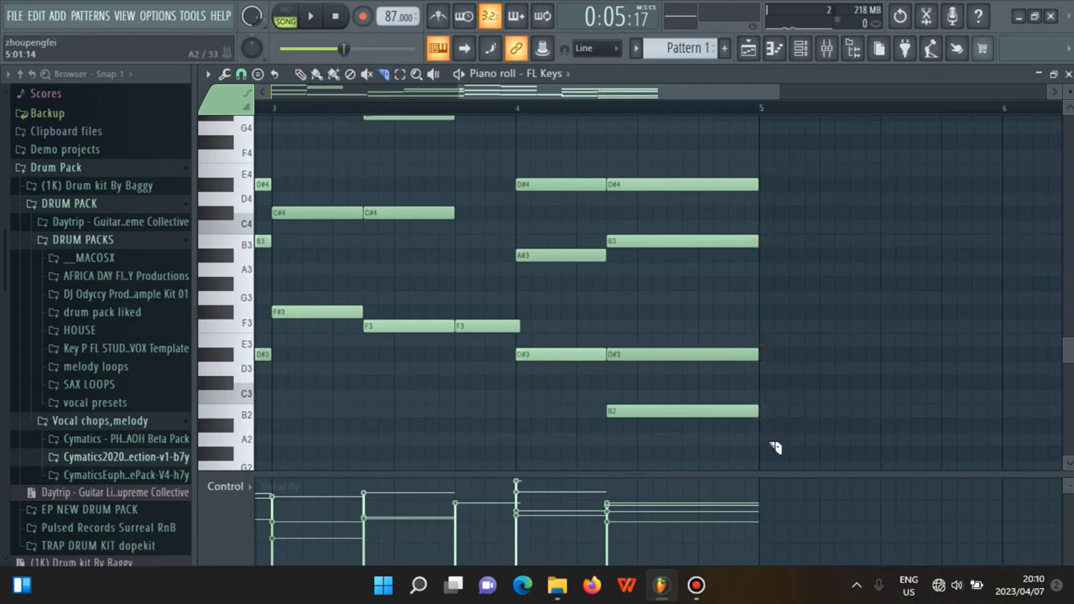
Return to the first bars of the piano roll and play back the cleaned-up melody
drag(463, 92, 325, 88)
scroll(343, 199, up, 3)
click(311, 17)
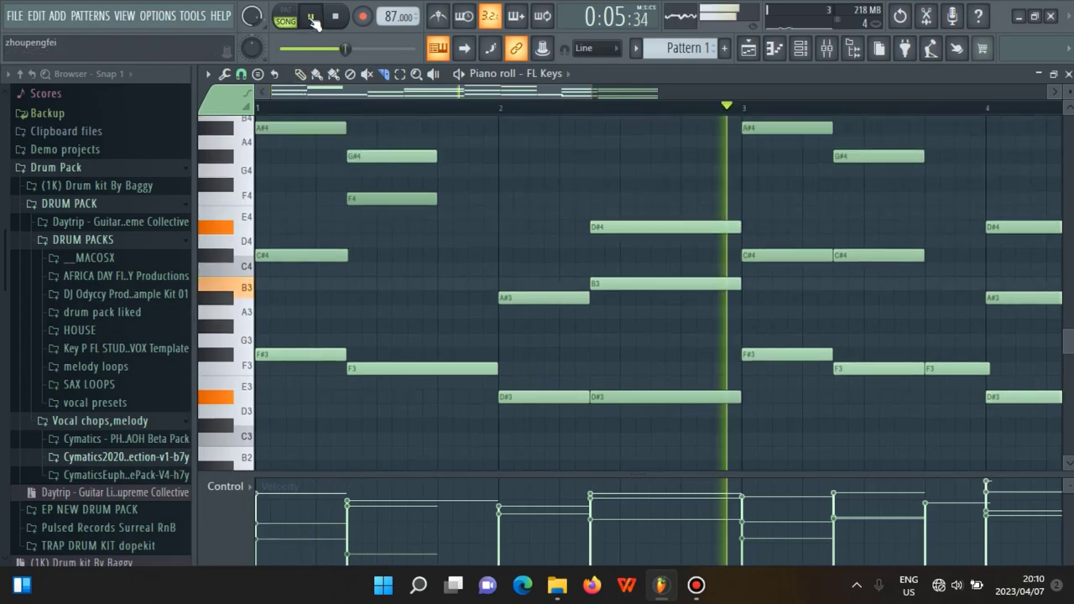
Play through all four bars of the melody, checking bar 4's D#3 and D#4 notes, and stop the playback
scroll(829, 125, down, 1)
scroll(828, 125, down, 1)
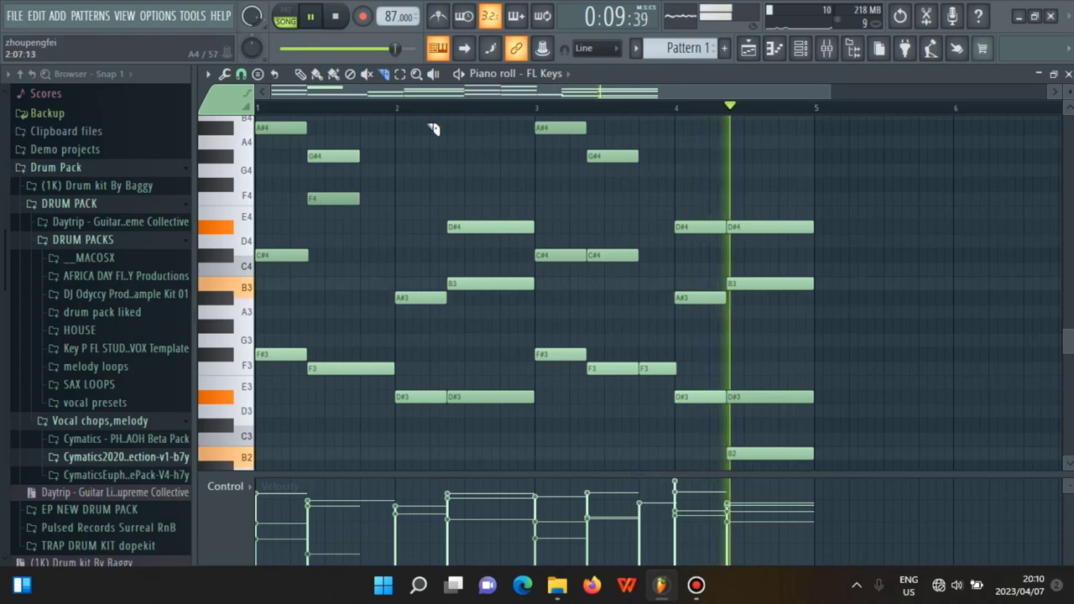
click(681, 401)
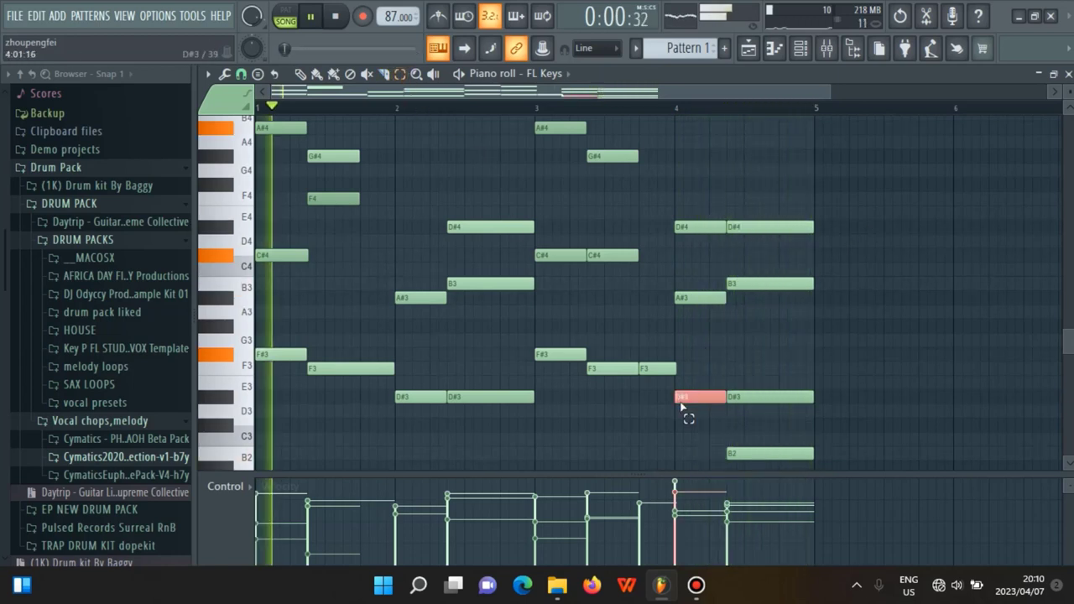
scroll(696, 403, down, 3)
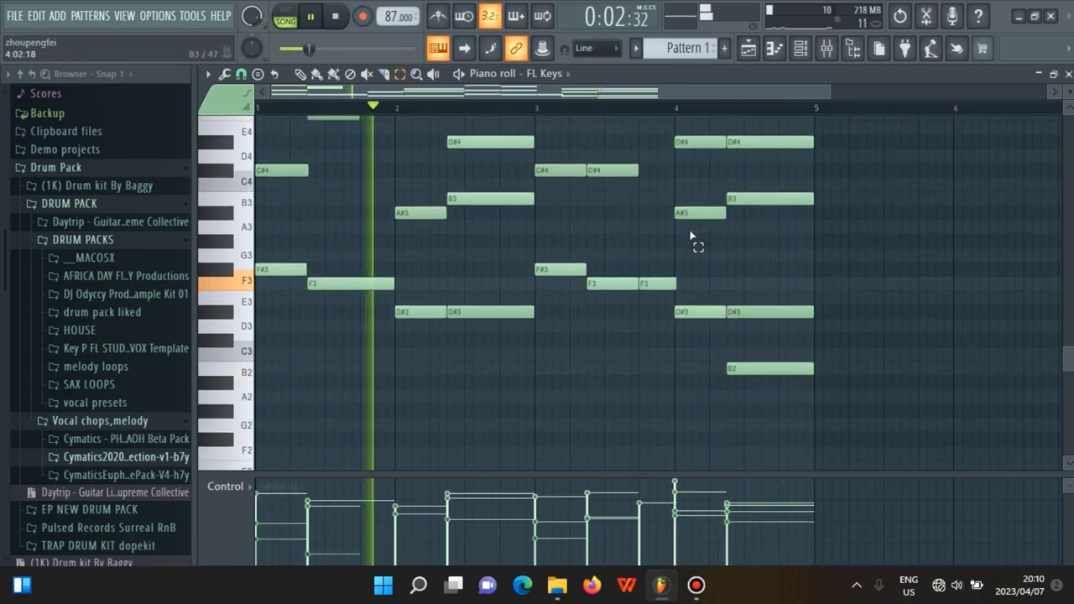
click(702, 311)
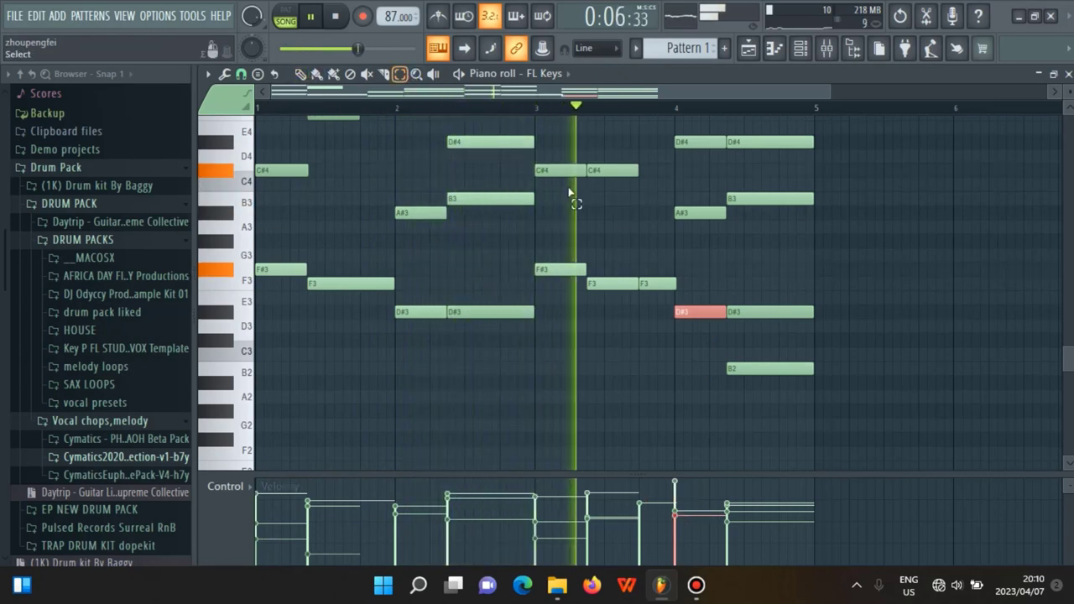
scroll(700, 242, up, 3)
click(696, 228)
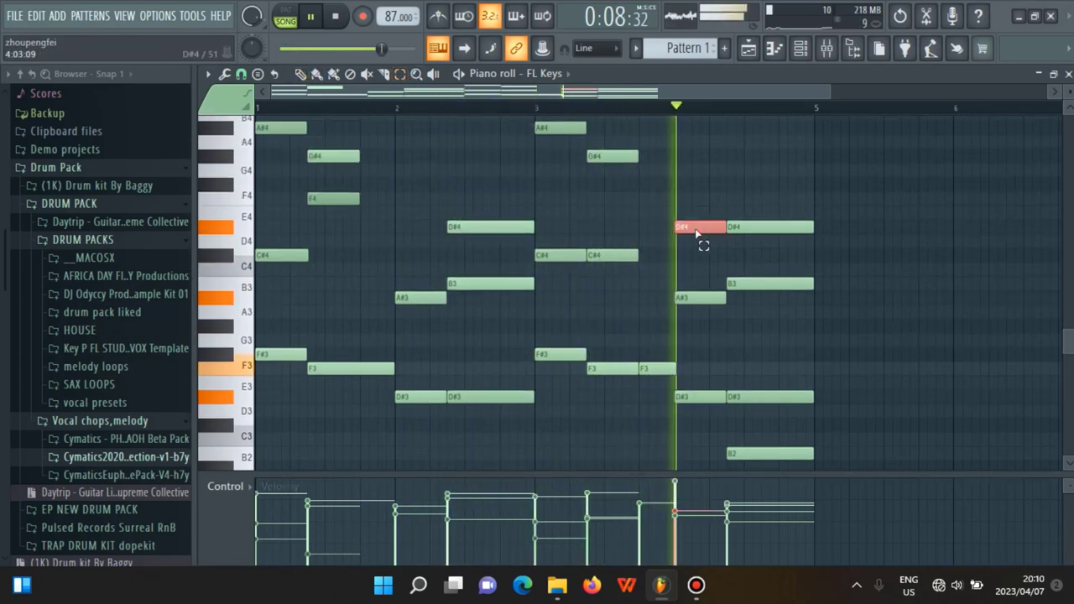
scroll(718, 386, down, 6)
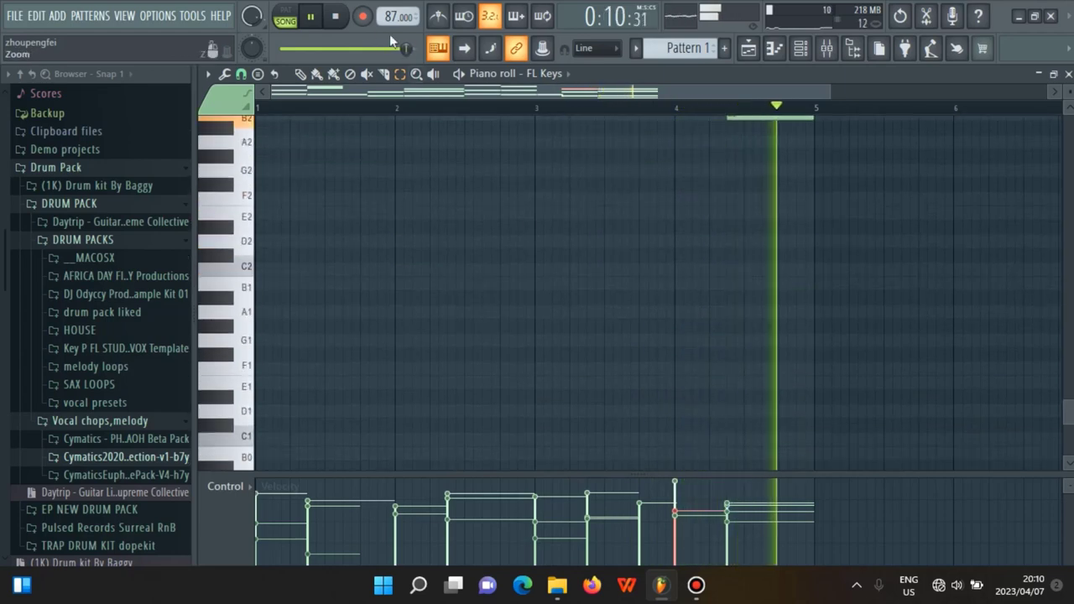
key(space)
Examine the notes of bar 4's first chord and bar 3's last F3 for stray overlaps at the bar line
scroll(559, 308, up, 4)
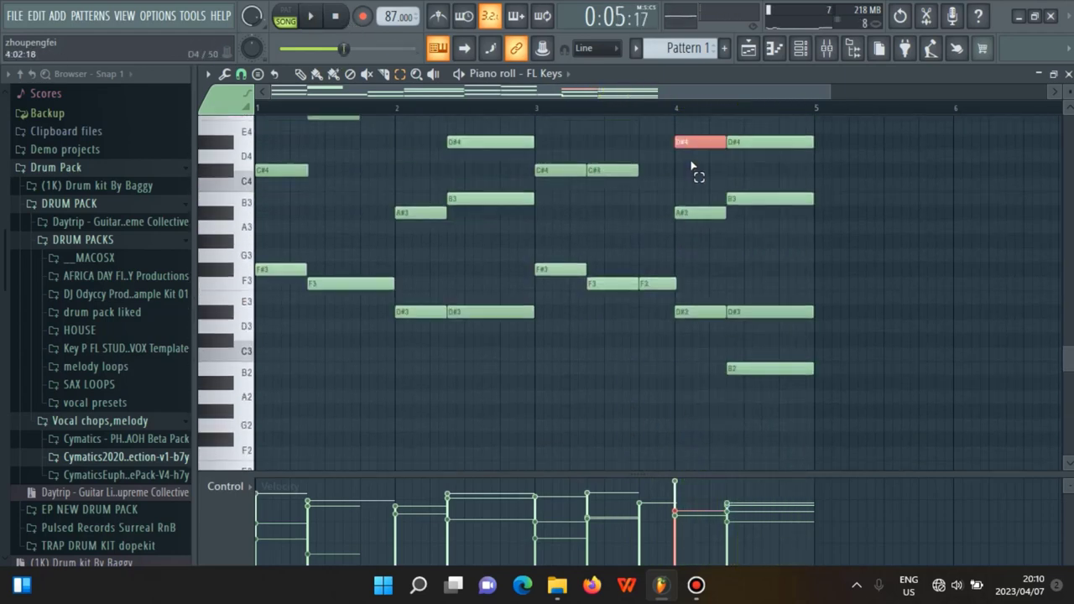
click(699, 216)
click(700, 313)
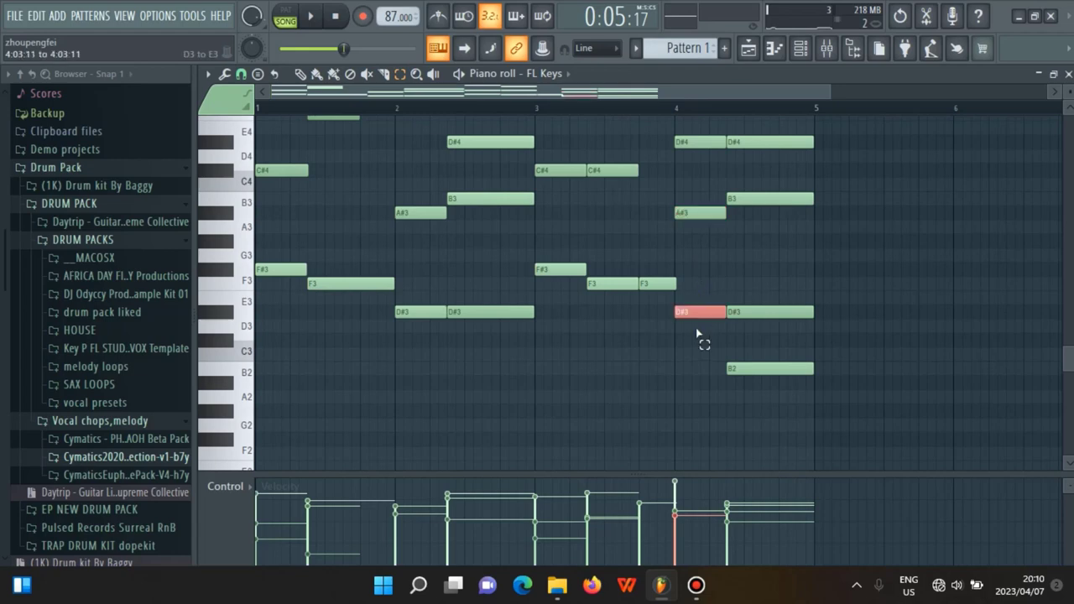
click(658, 284)
scroll(680, 358, up, 5)
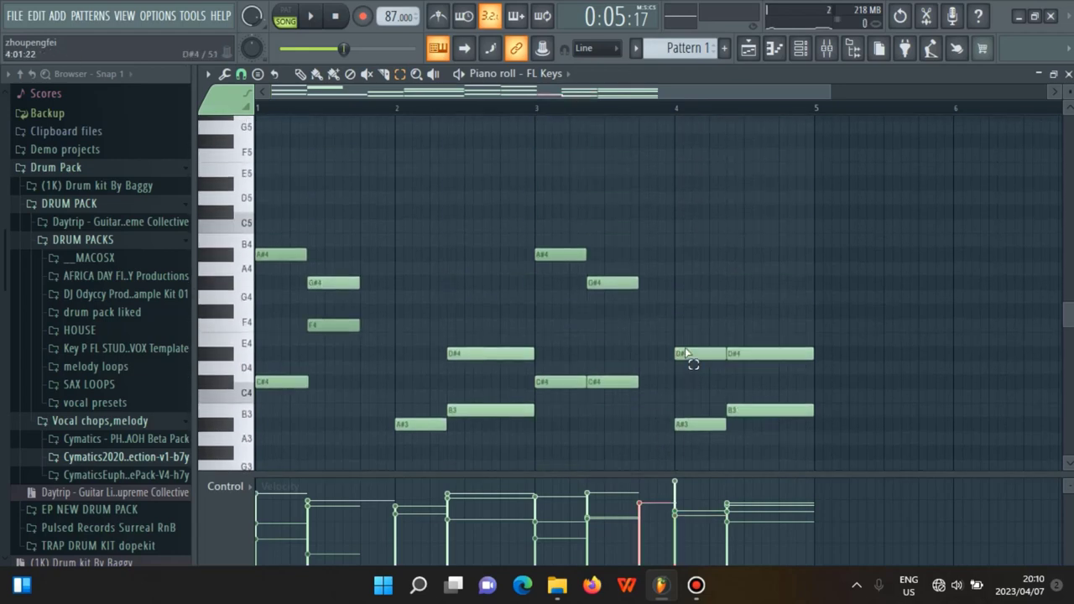
scroll(697, 386, down, 12)
scroll(698, 397, up, 8)
drag(710, 266, 702, 457)
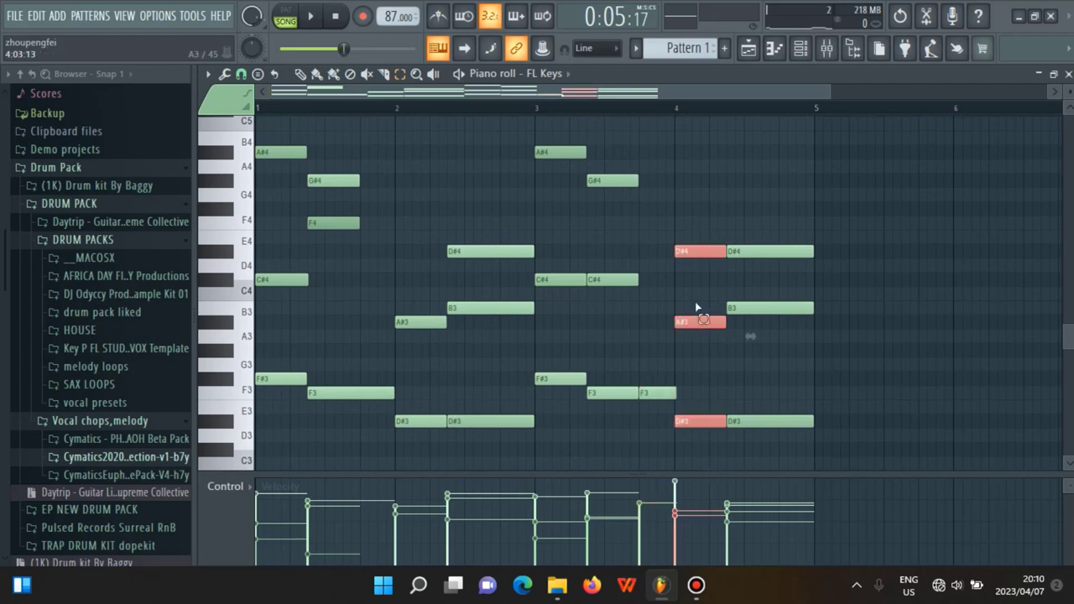
Delete bar 3's short second F3 along with its sliced-off overhang, and extend the first F3 to the start of bar 4
drag(701, 203, 704, 221)
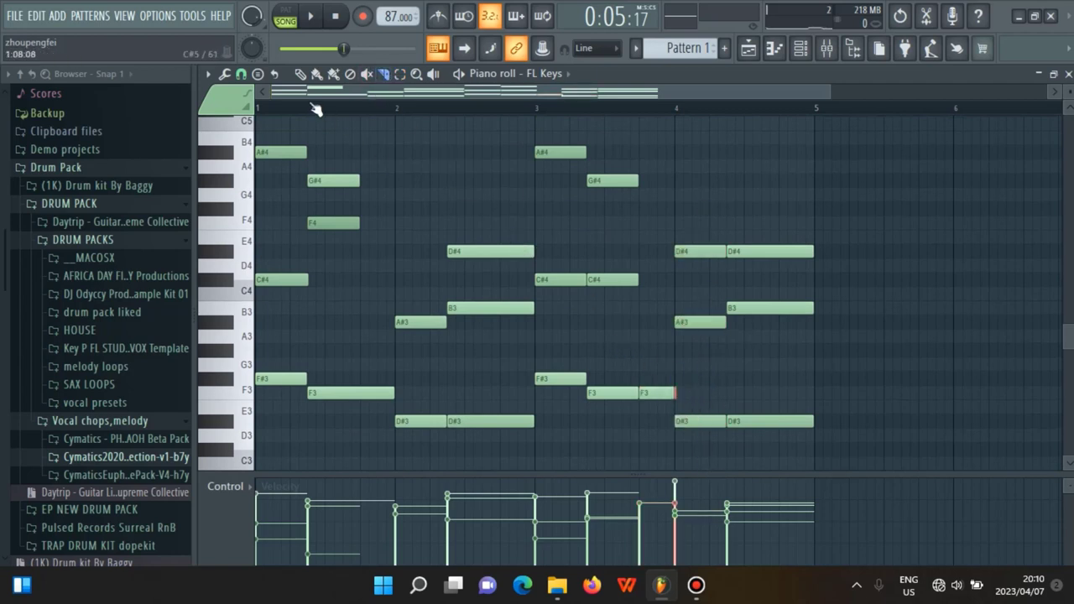
right_click(675, 395)
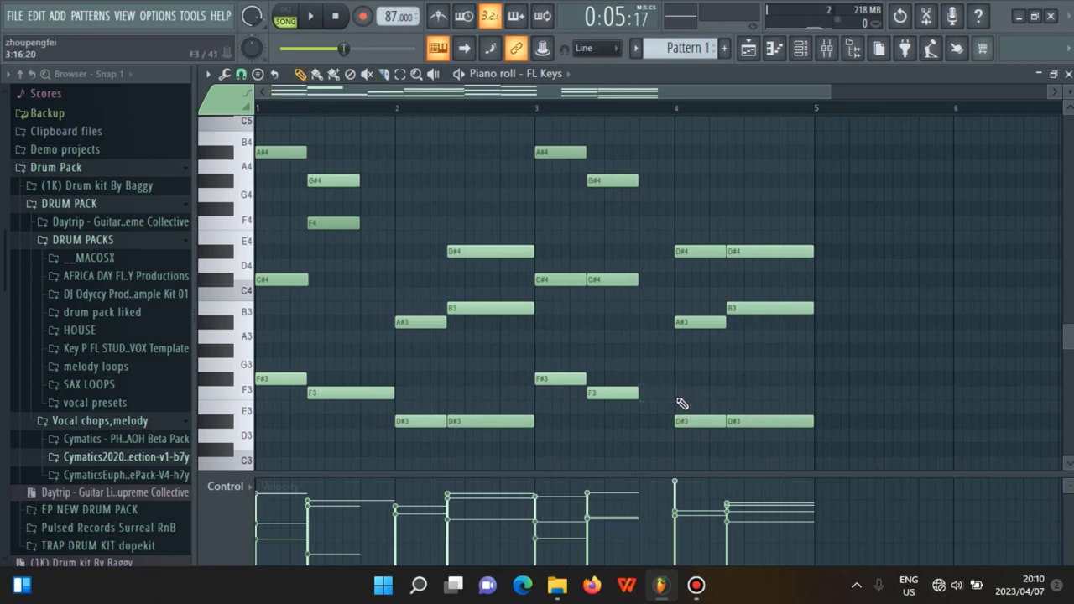
drag(695, 422, 677, 394)
click(697, 433)
Play back the passage from late bar 3 into bar 4 and stop
click(650, 111)
click(316, 28)
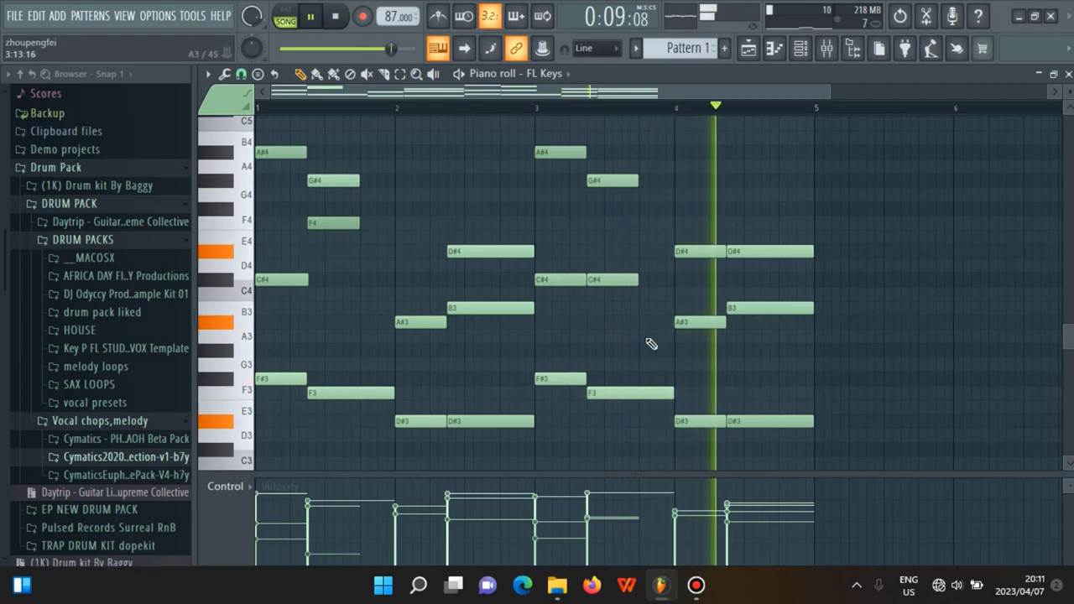
click(334, 16)
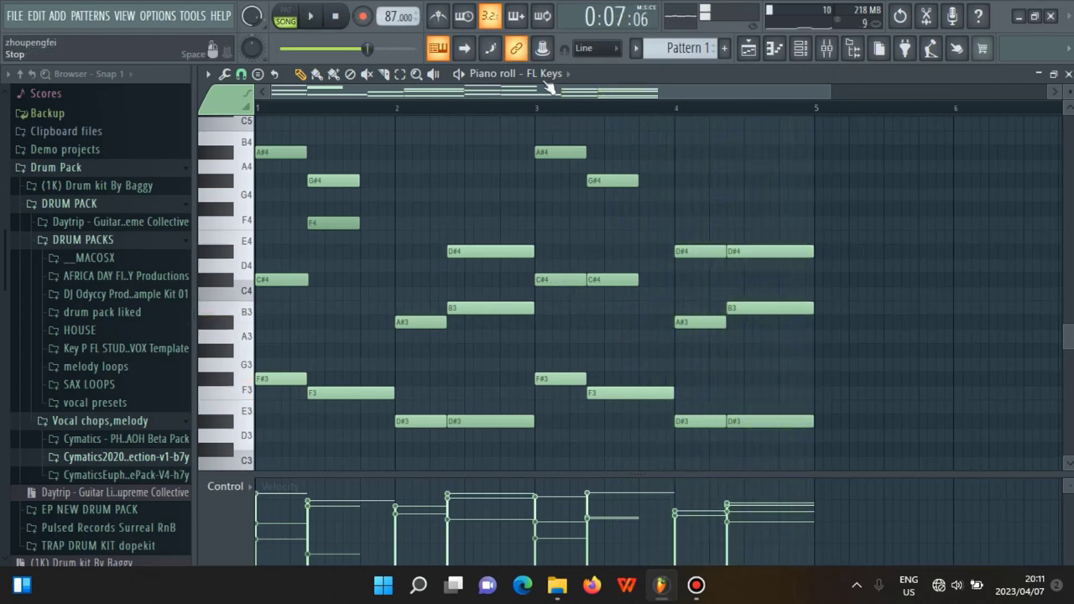
Replace the FL Keys instrument in the channel rack with Sytrus, keeping its piano roll notes
click(801, 47)
right_click(321, 208)
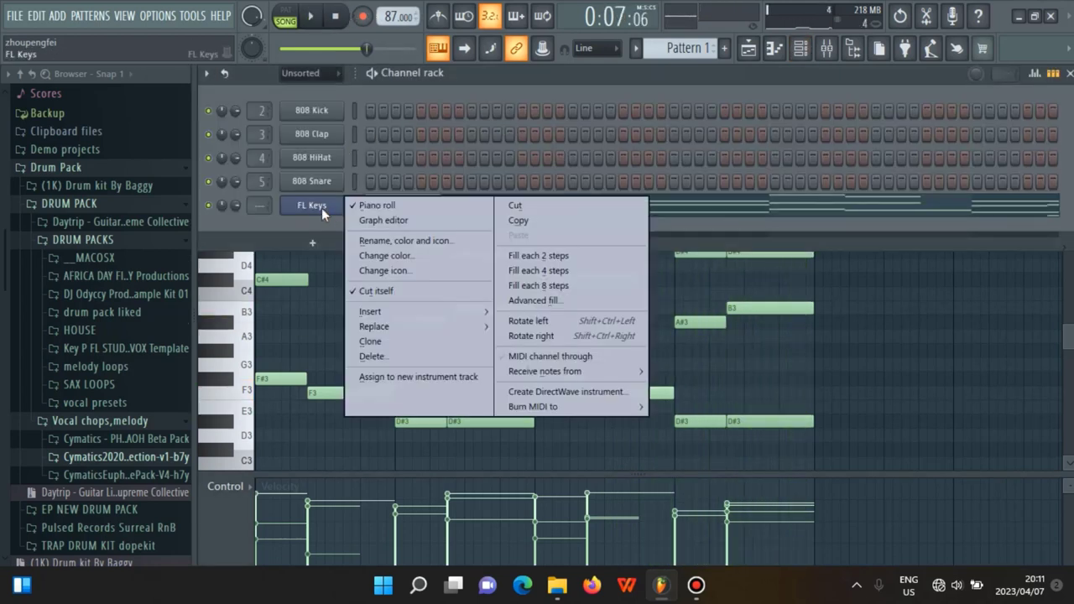
mouse_move(404, 328)
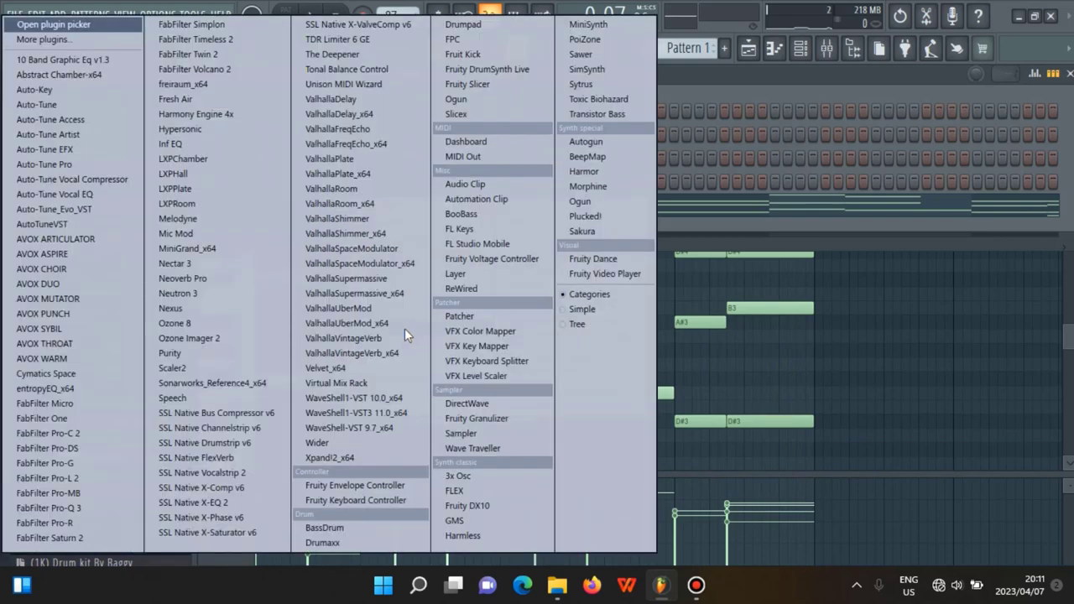
click(591, 85)
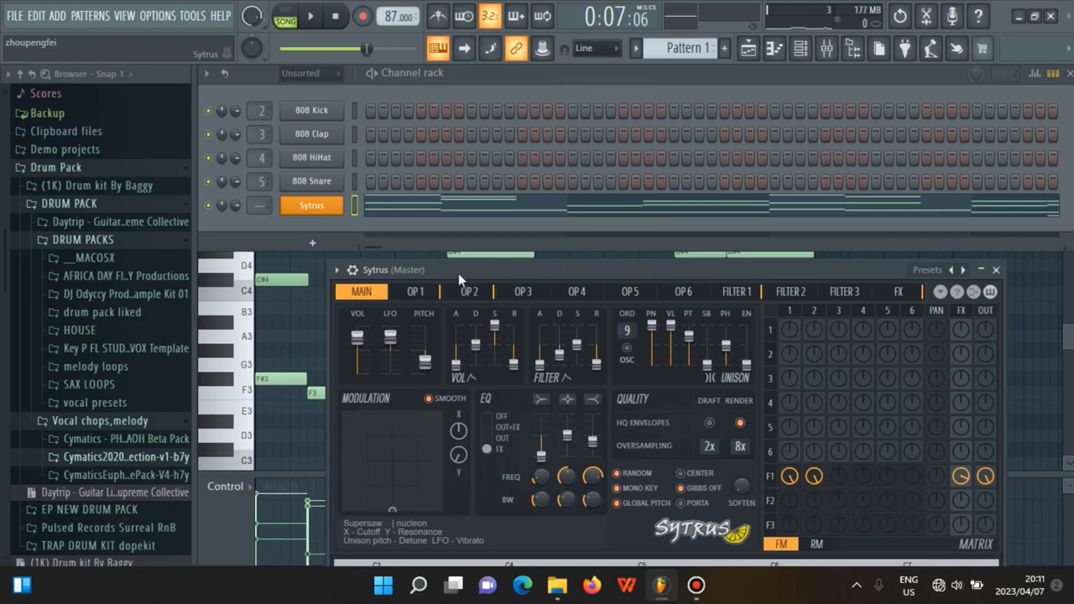
Load the Chorus ep 1 piano preset in Sytrus and play the melody from the start
click(923, 166)
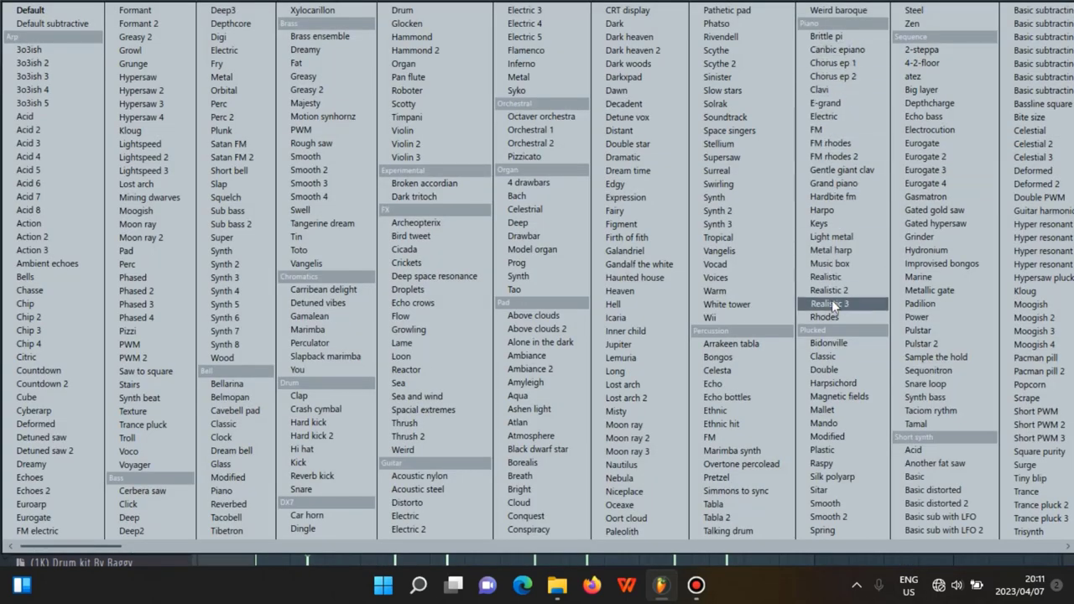
click(835, 64)
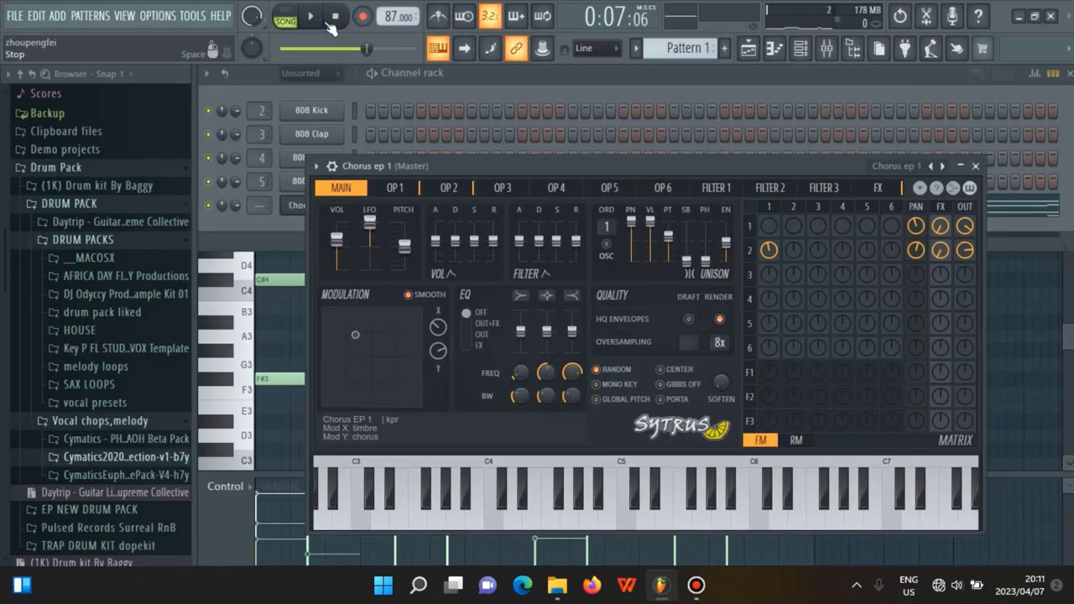
click(334, 23)
click(310, 17)
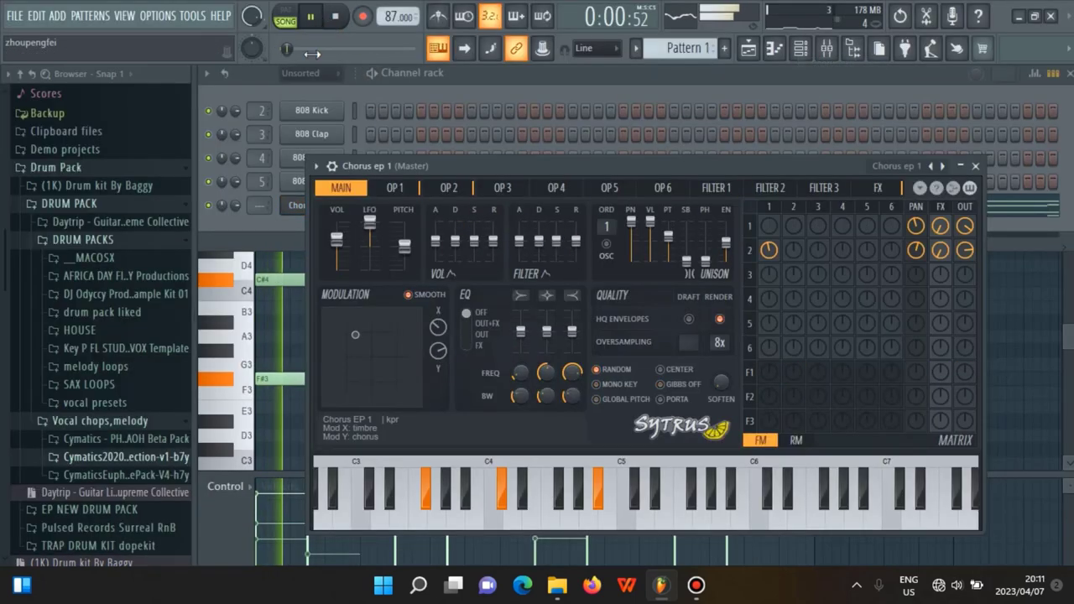
Adjust the Sytrus modulation point, stop the playback, and move the point towards the centre with Modulation X at about 46%
drag(359, 336, 356, 337)
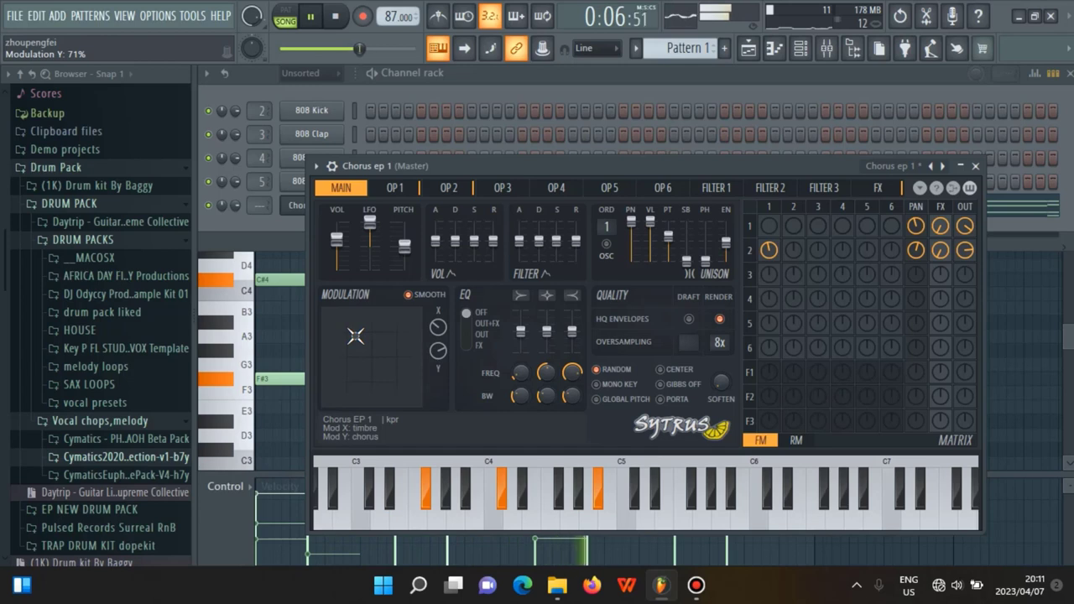
click(337, 19)
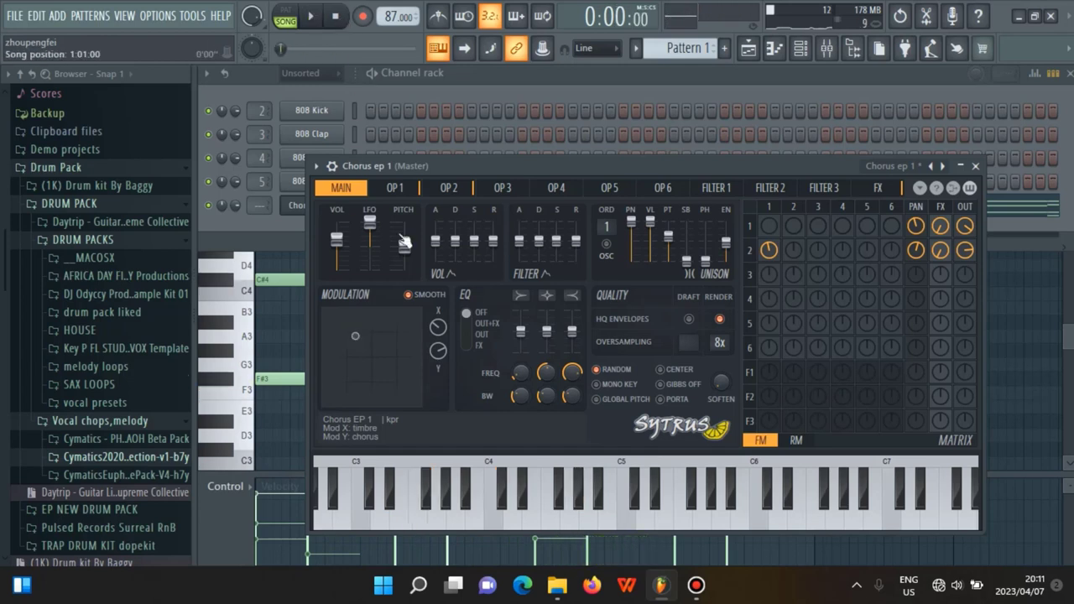
drag(356, 336, 366, 350)
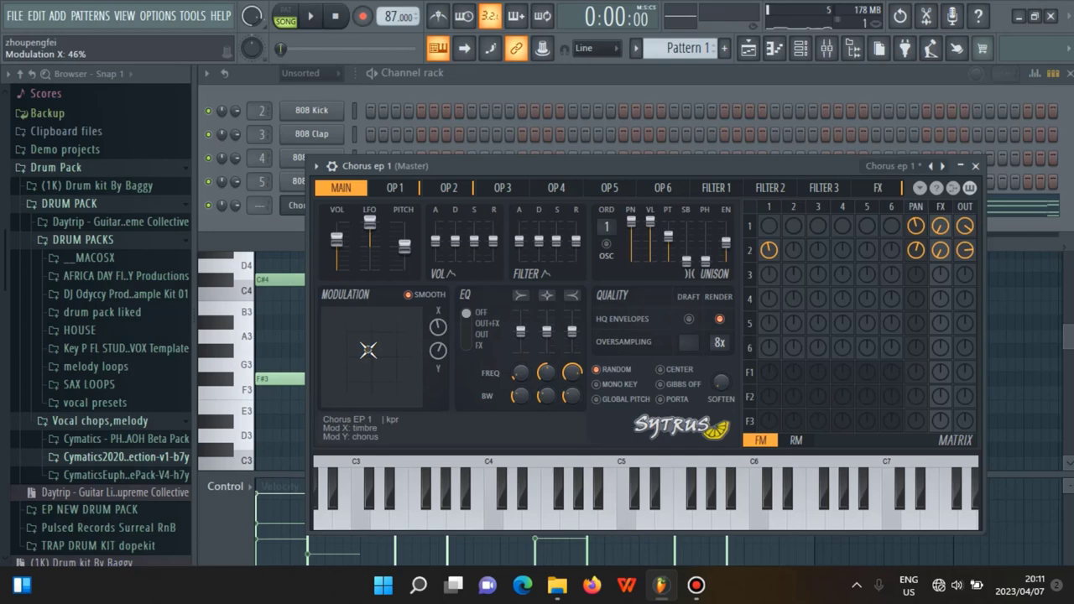